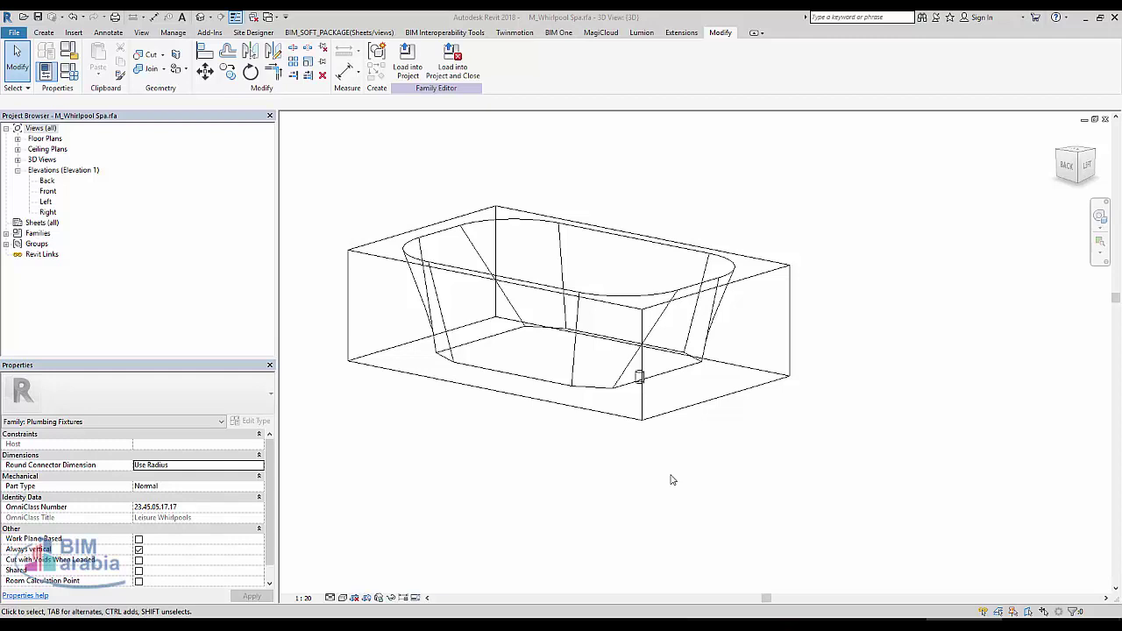
- Show the Create tools and zoom to a low front view of the tub-bottom drain cylinder
{"action": "left_click", "coordinate": [44, 32]}
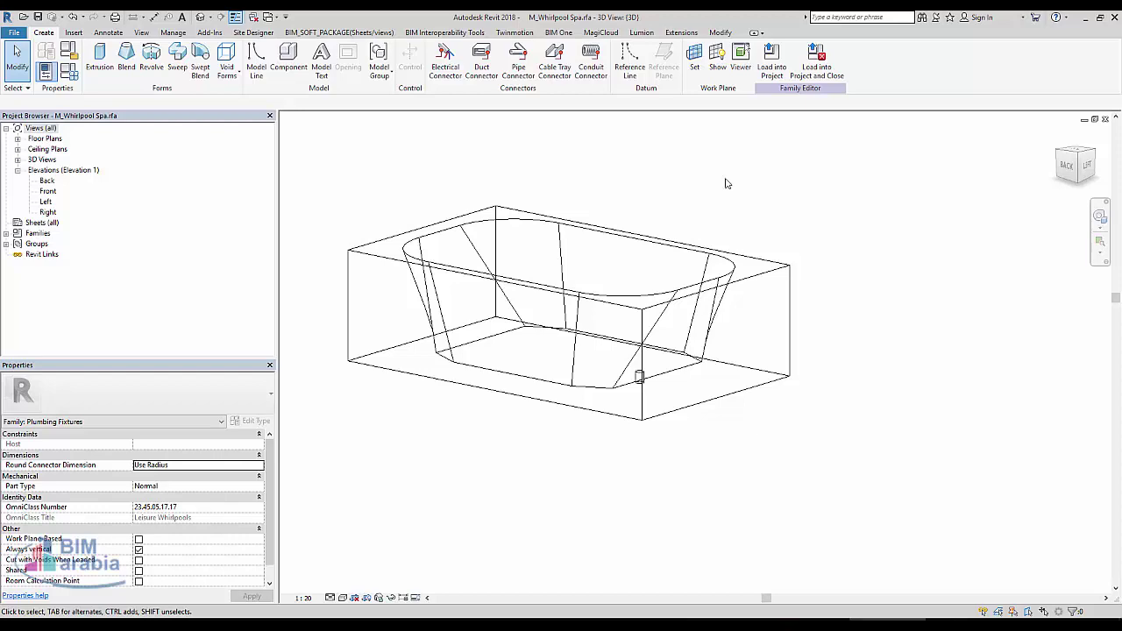
{"action": "middle_click_drag", "start_coordinate": [722, 418], "coordinate": [708, 351], "text": "shift"}
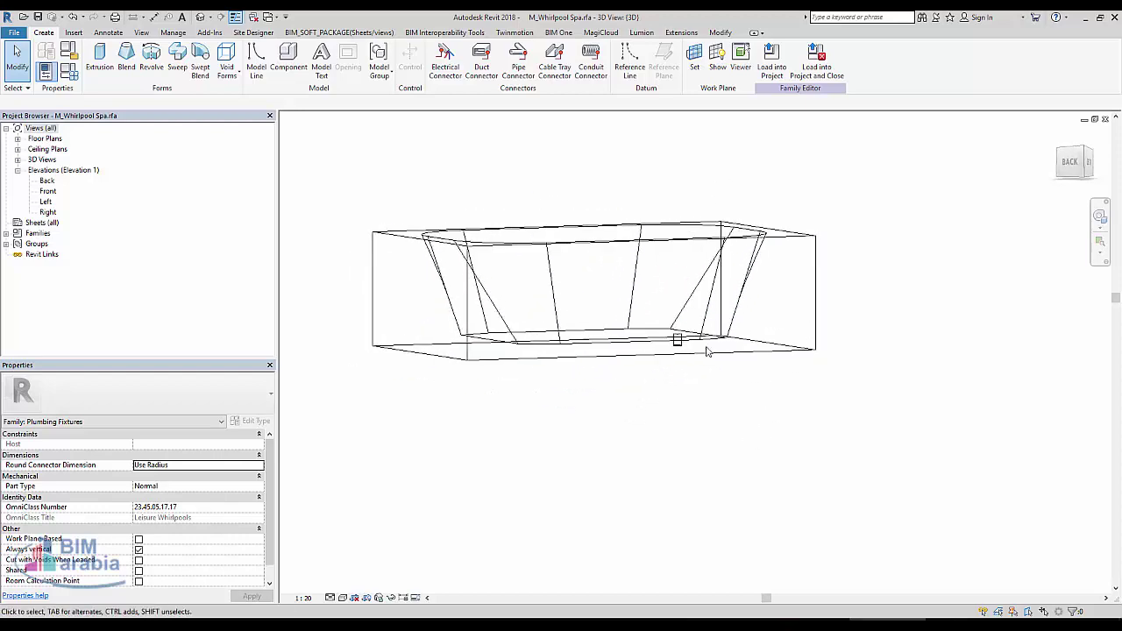
{"action": "scroll", "coordinate": [708, 352], "scroll_direction": "up", "scroll_amount": 5}
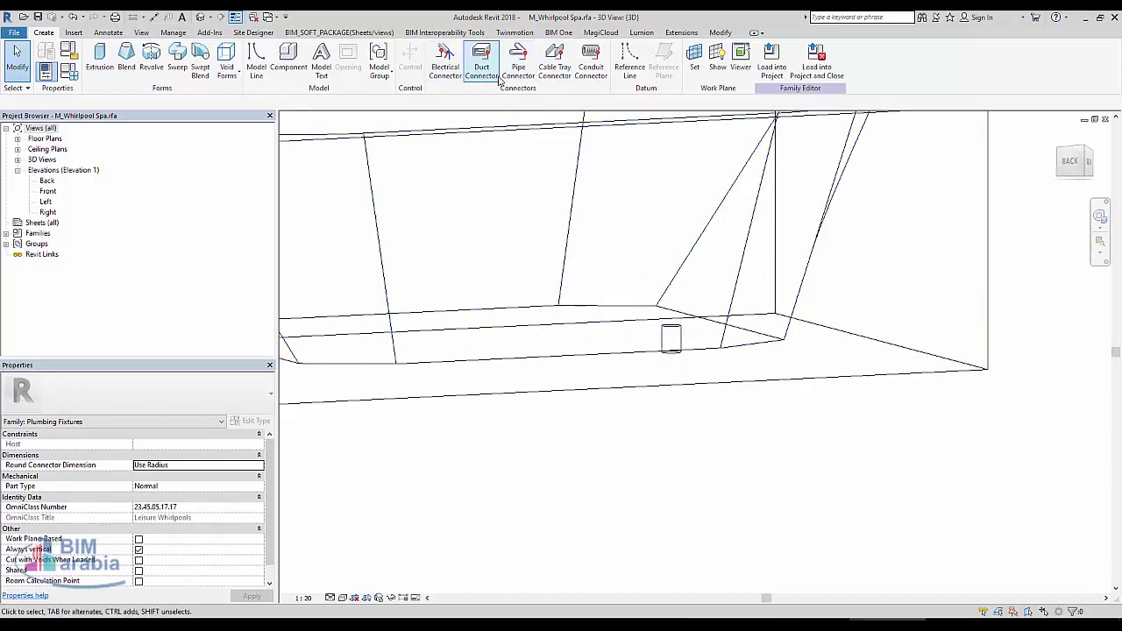
- Place a pipe connector on the drain cylinder's bottom face and select its Radius value
{"action": "left_click", "coordinate": [517, 56]}
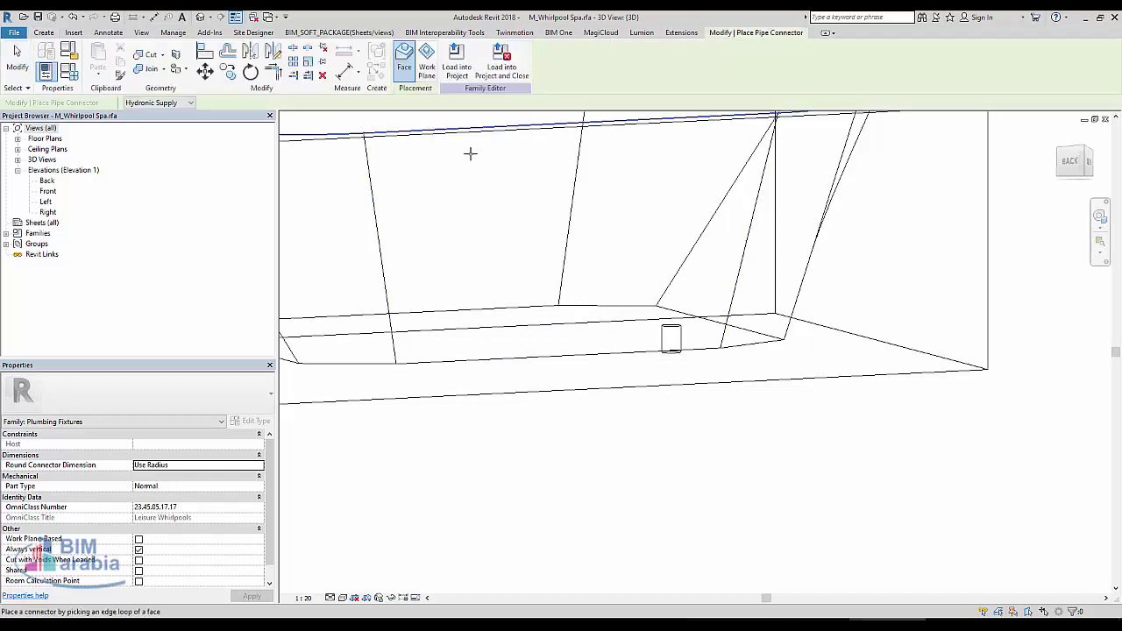
{"action": "scroll", "coordinate": [671, 363], "scroll_direction": "up", "scroll_amount": 2}
{"action": "scroll", "coordinate": [667, 350], "scroll_direction": "up", "scroll_amount": 2}
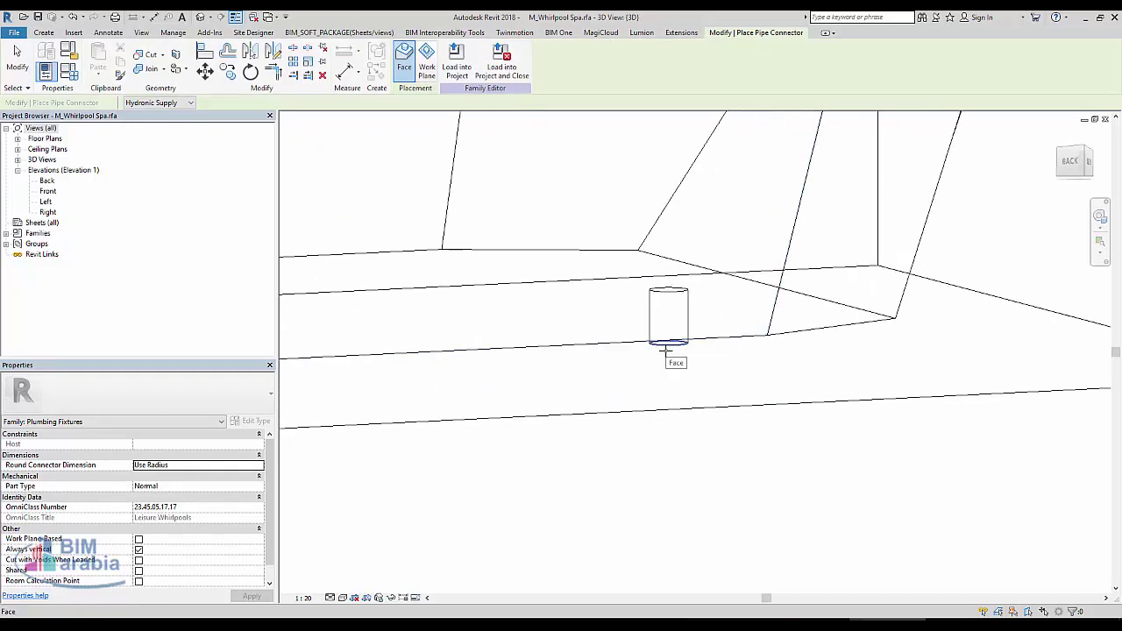
{"action": "left_click", "coordinate": [666, 350]}
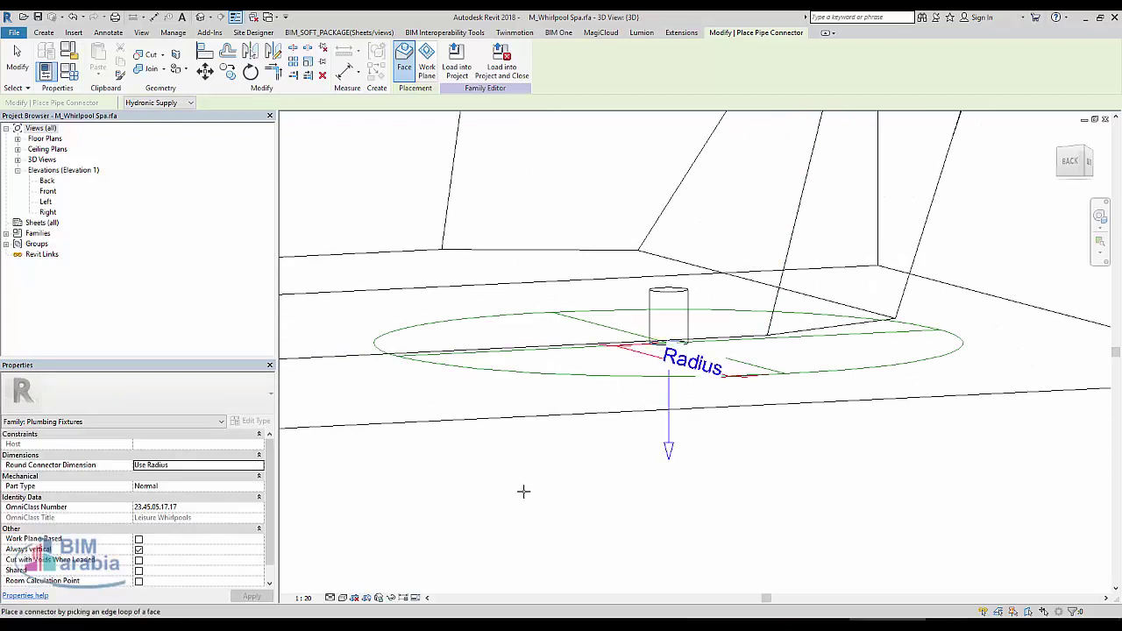
{"action": "key", "text": "Escape"}
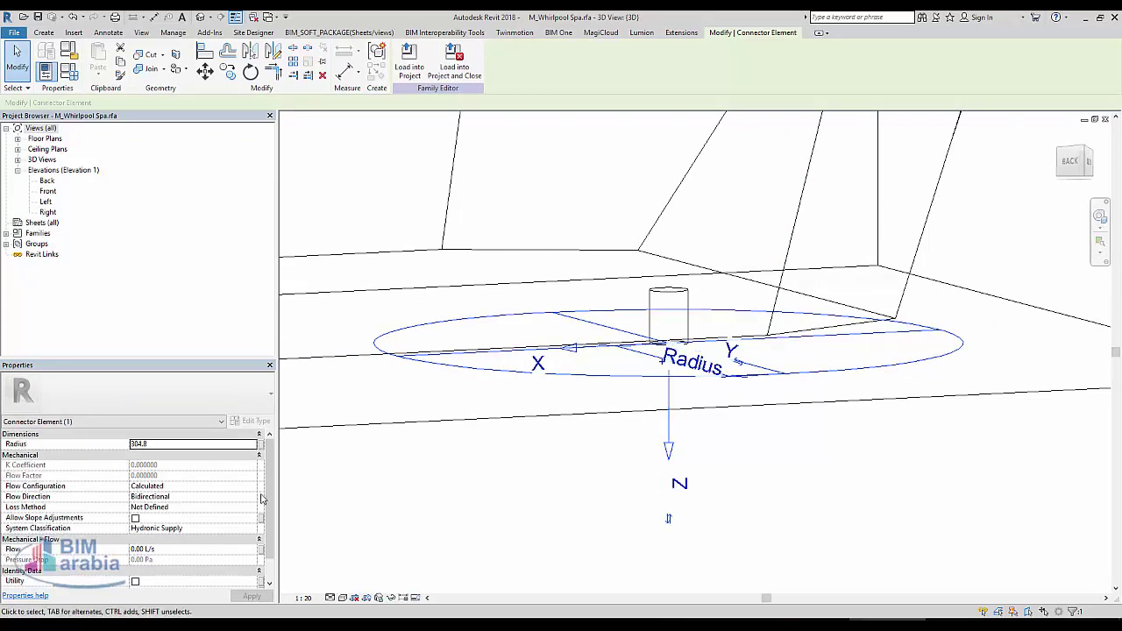
{"action": "left_click", "coordinate": [190, 445]}
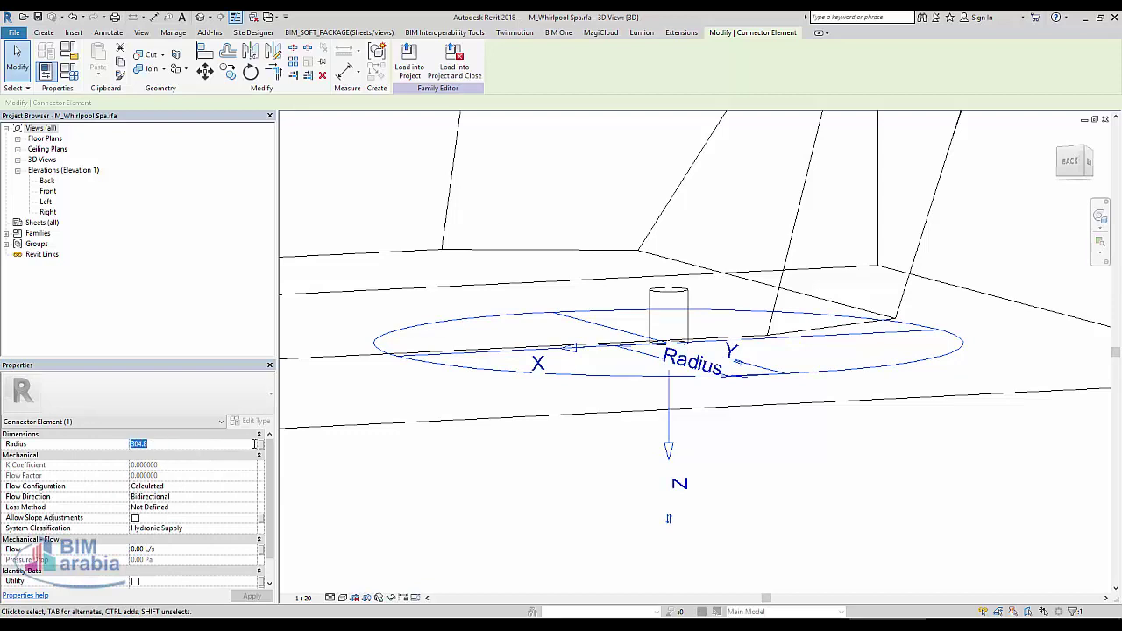
{"action": "key", "text": "Return"}
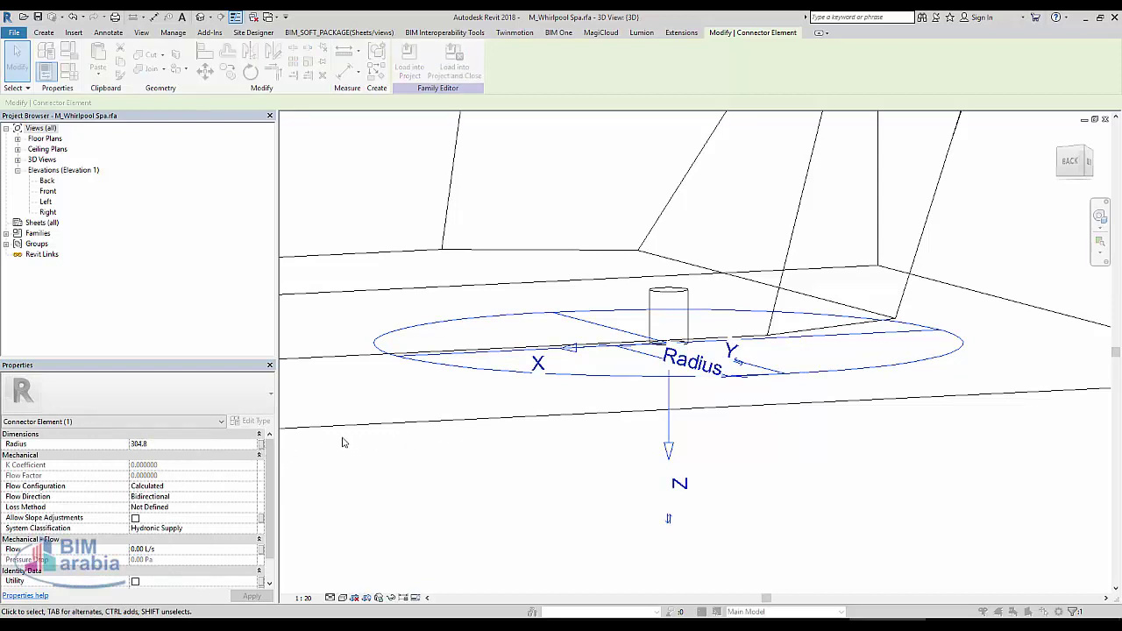
- Cancel the Radius parameter association and dismiss the invalid Radius value error
{"action": "left_click", "coordinate": [260, 444]}
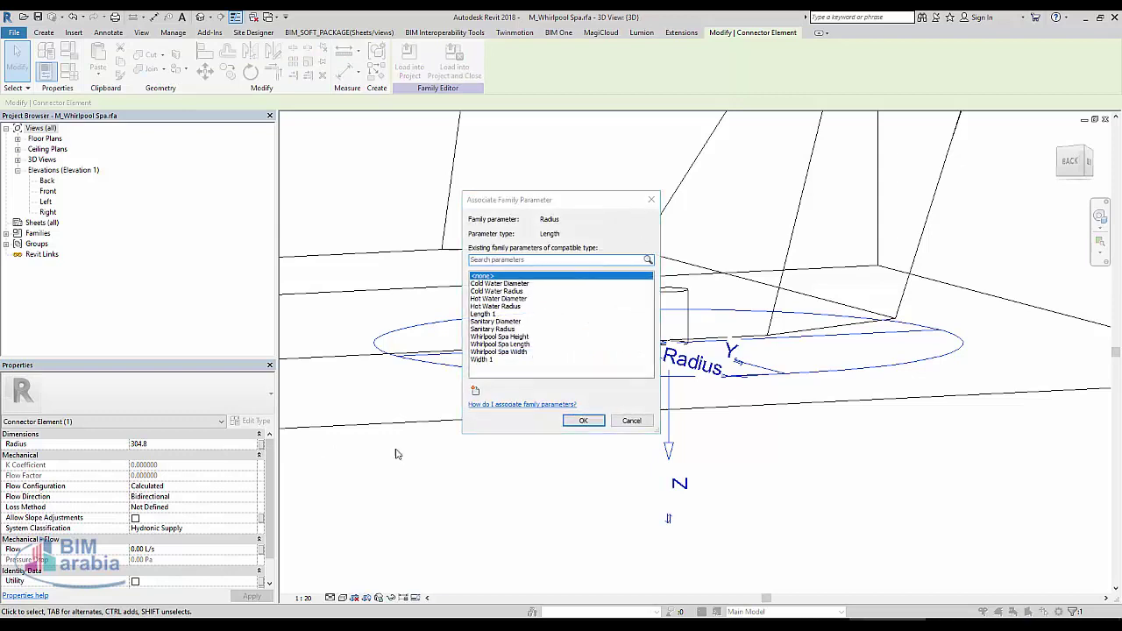
{"action": "left_click", "coordinate": [630, 420]}
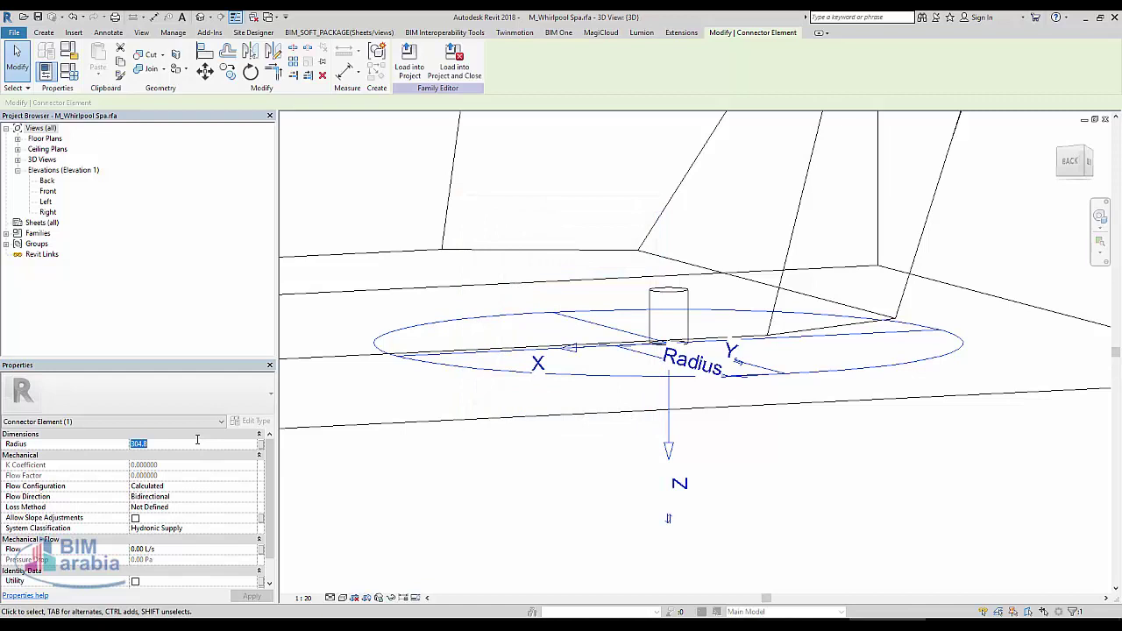
{"action": "type", "text": "5"}
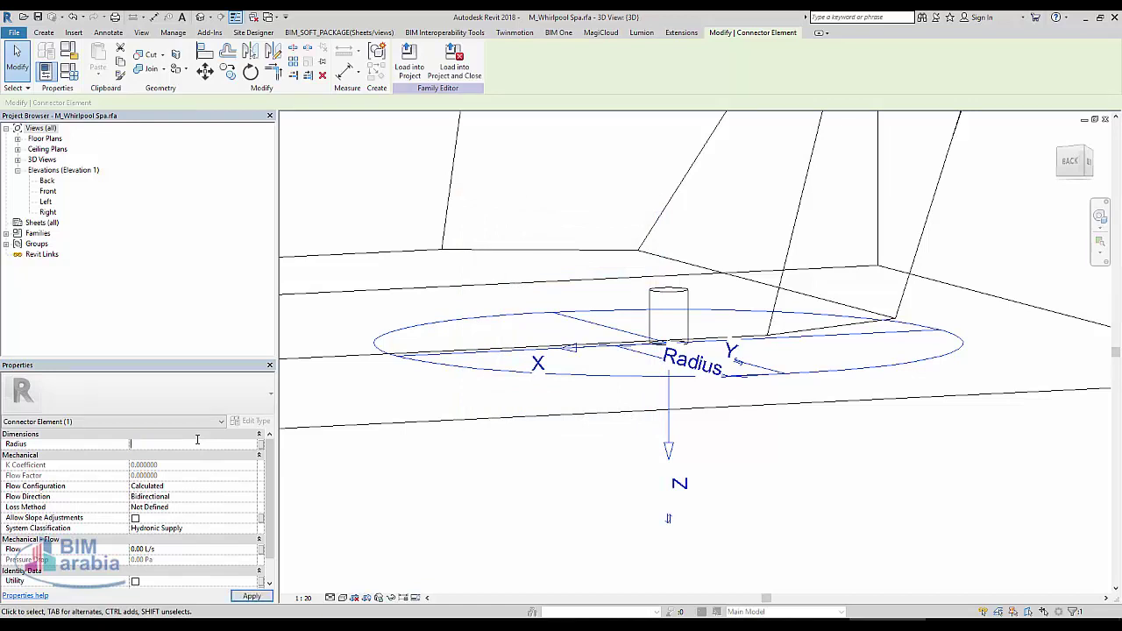
{"action": "left_click", "coordinate": [422, 456]}
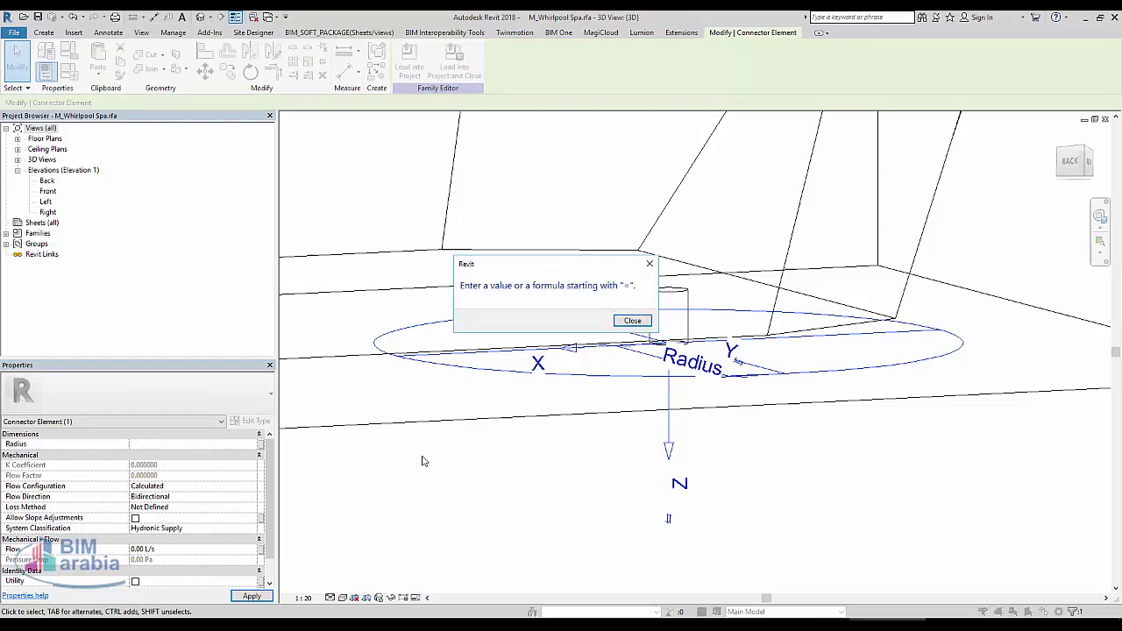
{"action": "left_click", "coordinate": [631, 321]}
- Set the pipe connector's Radius to 75
{"action": "left_click", "coordinate": [220, 445]}
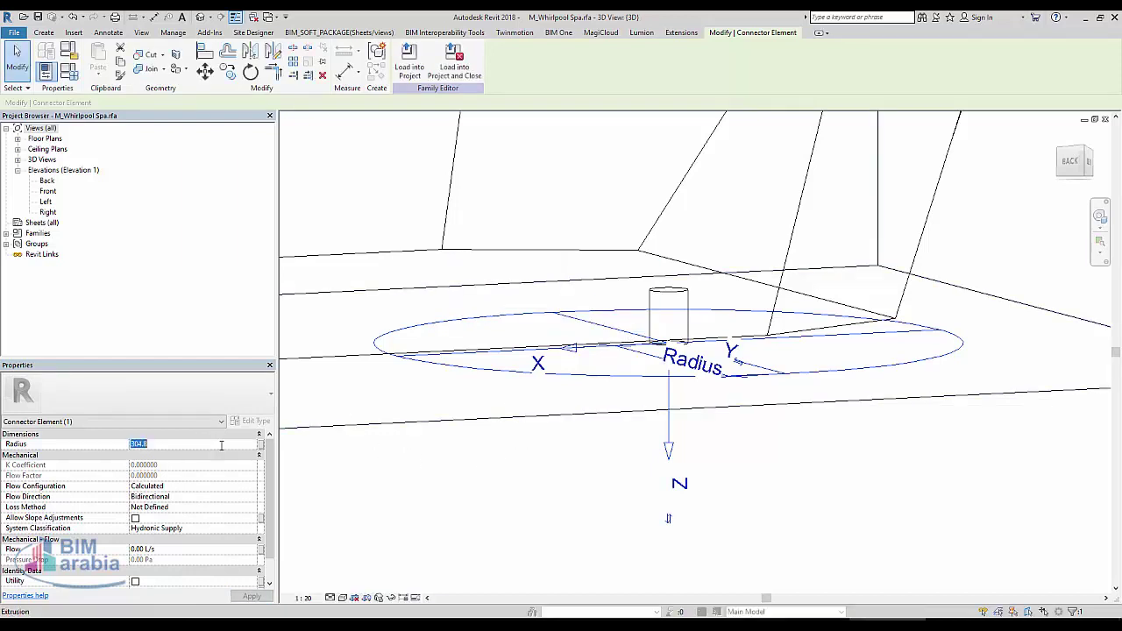
{"action": "type", "text": "75"}
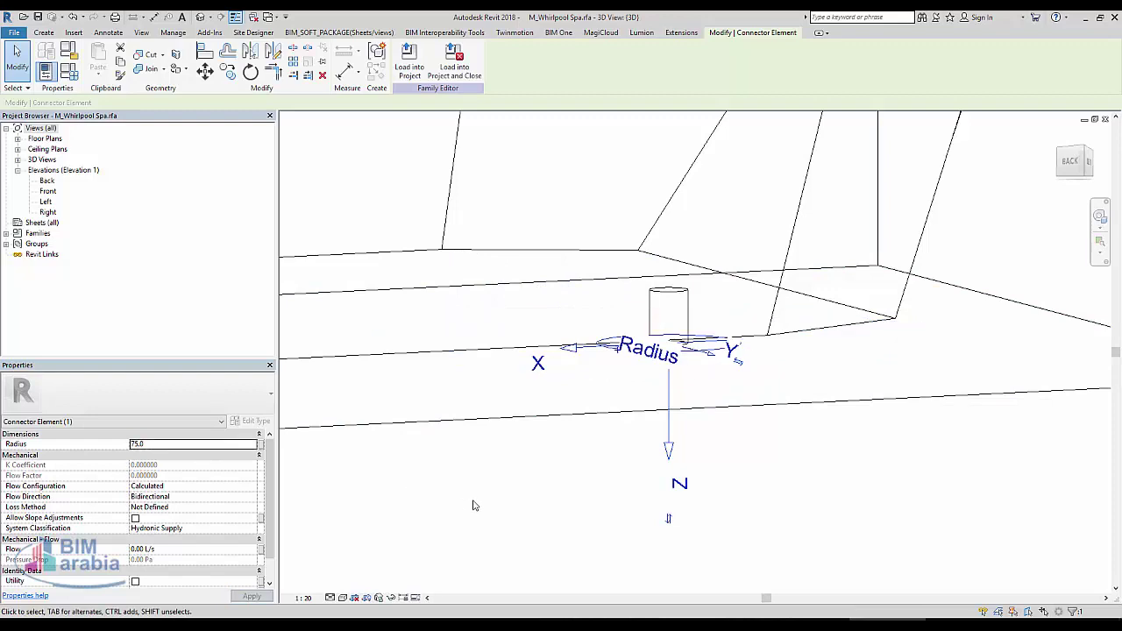
{"action": "scroll", "coordinate": [472, 506], "scroll_direction": "down", "scroll_amount": 3}
{"action": "middle_click_drag", "start_coordinate": [472, 506], "coordinate": [257, 475], "text": "shift"}
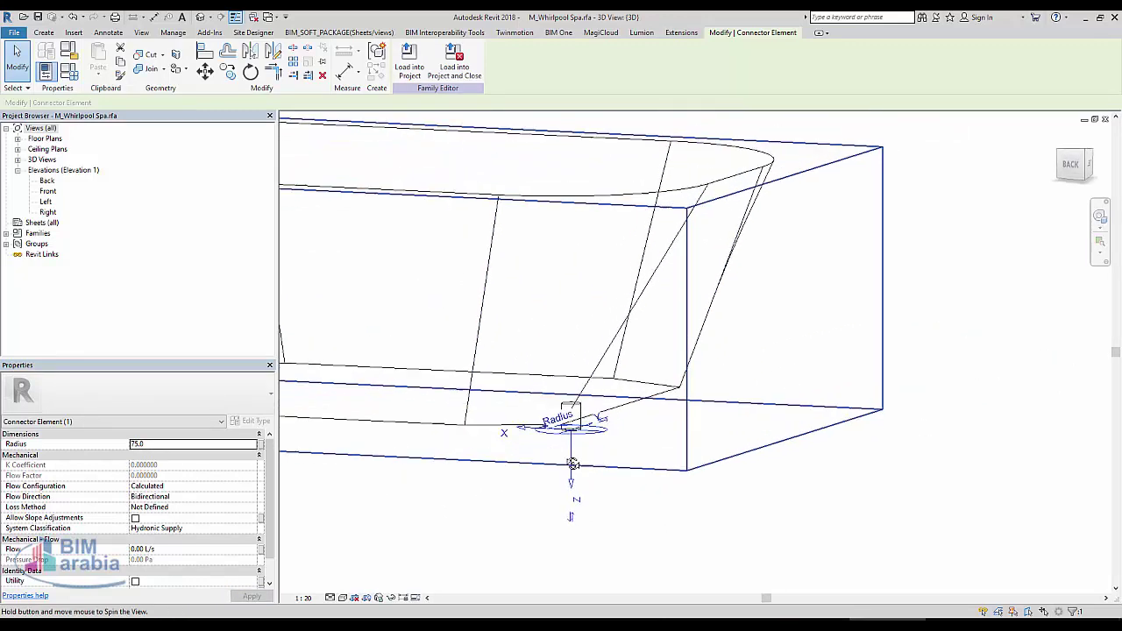
- Associate Radius with a new Length family parameter named drain
{"action": "left_click", "coordinate": [263, 446]}
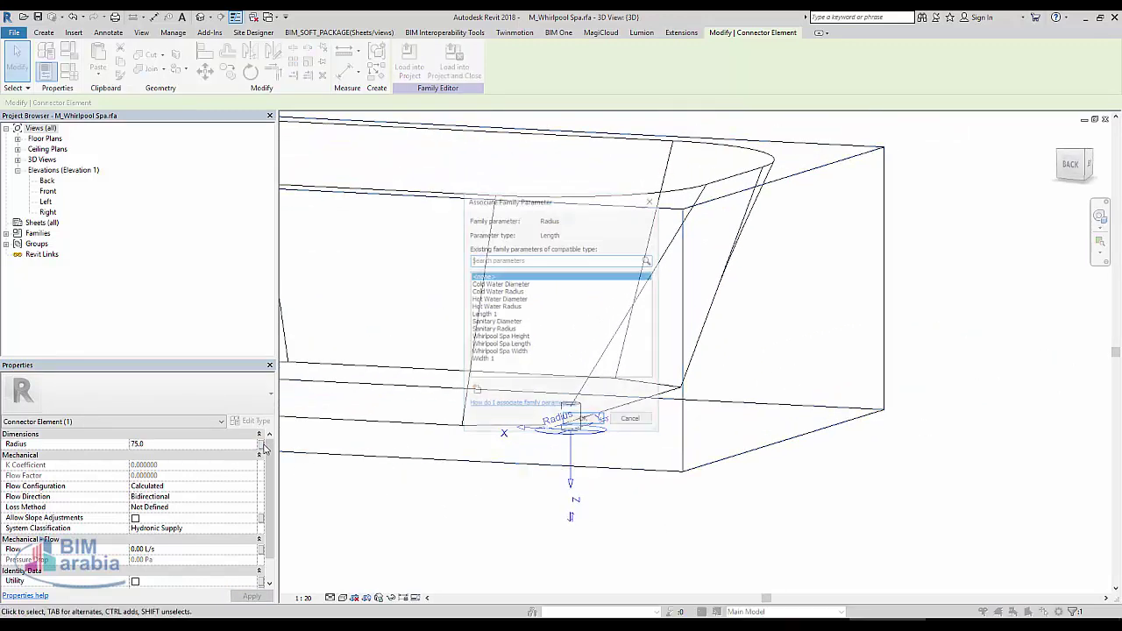
{"action": "left_click", "coordinate": [417, 344]}
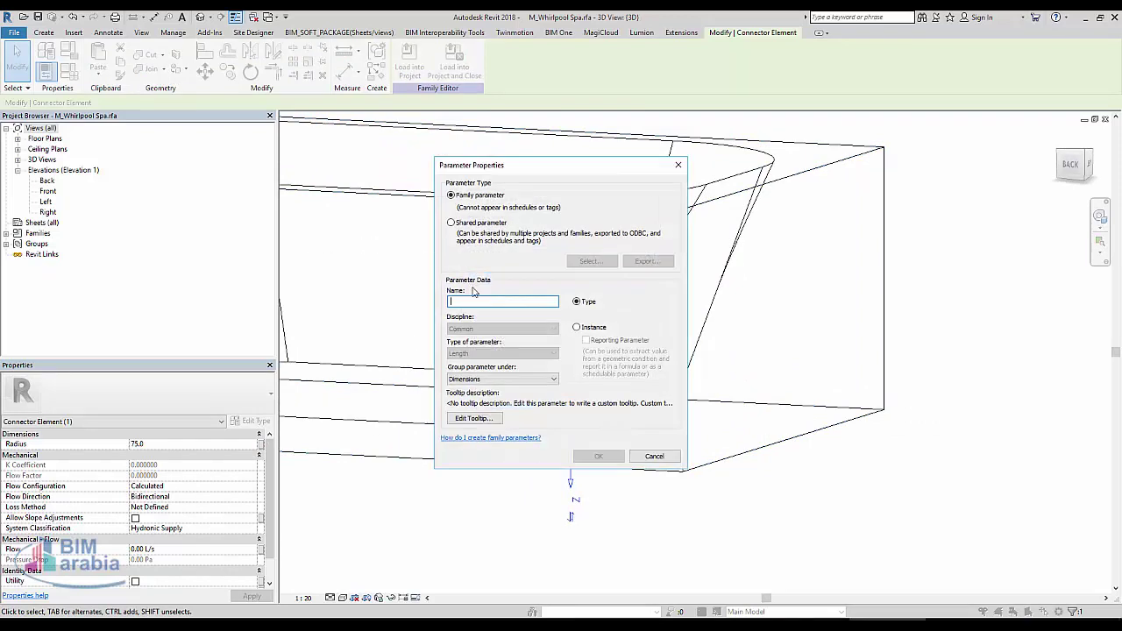
{"action": "type", "text": "di"}
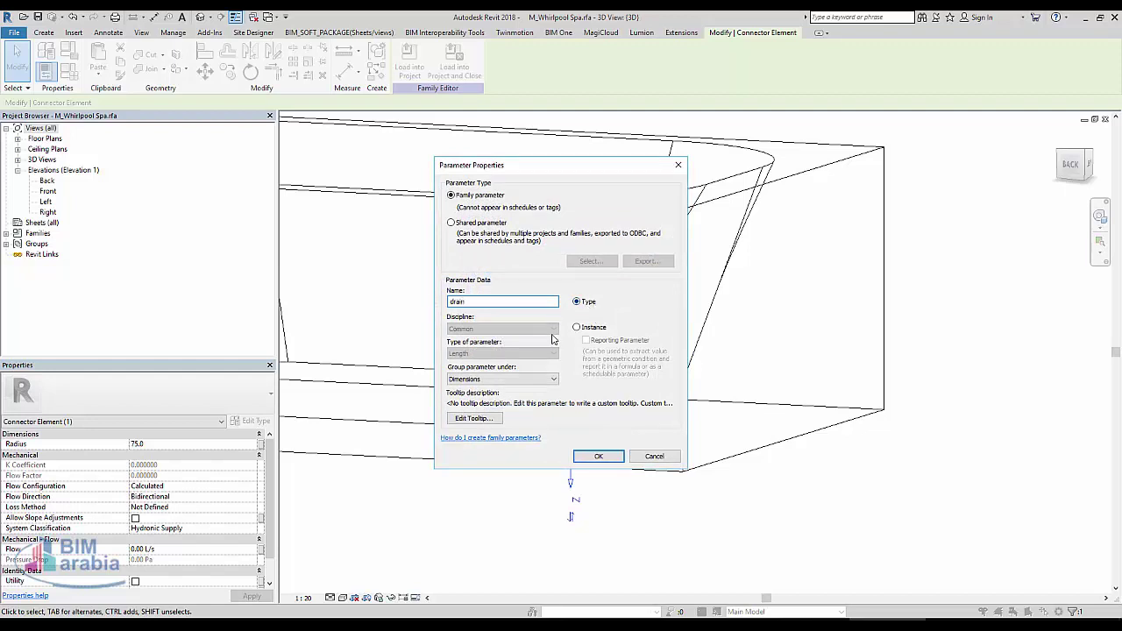
{"action": "left_click", "coordinate": [599, 456]}
{"action": "left_click", "coordinate": [578, 420]}
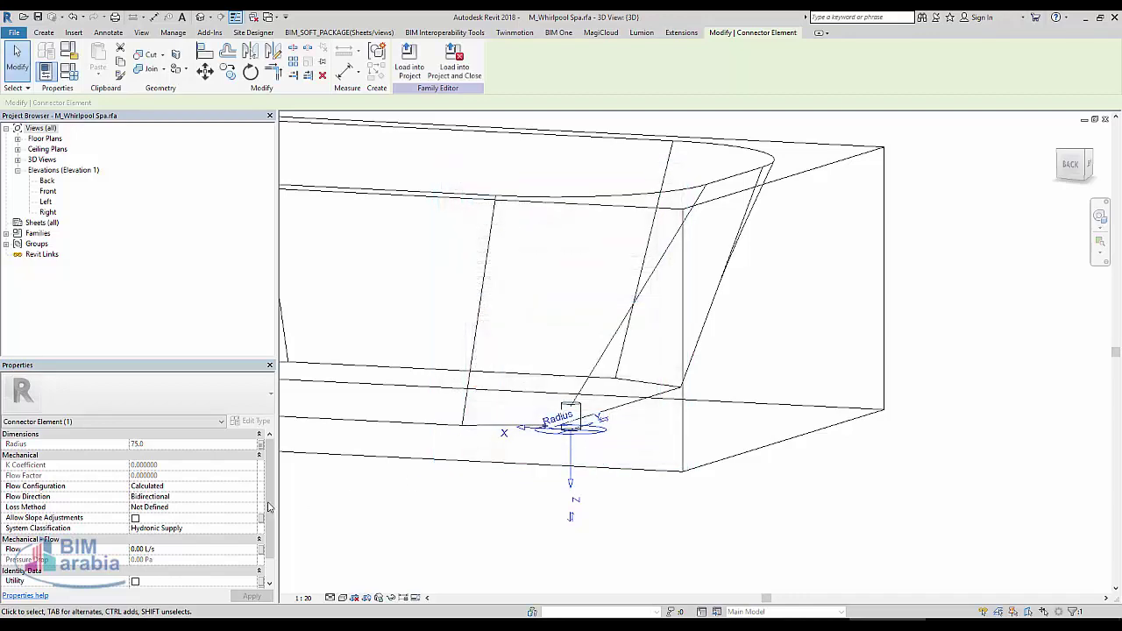
- Keep Flow Configuration as Calculated and set the drain connector's Flow Direction to Out
{"action": "left_click", "coordinate": [208, 487]}
{"action": "left_click", "coordinate": [252, 487]}
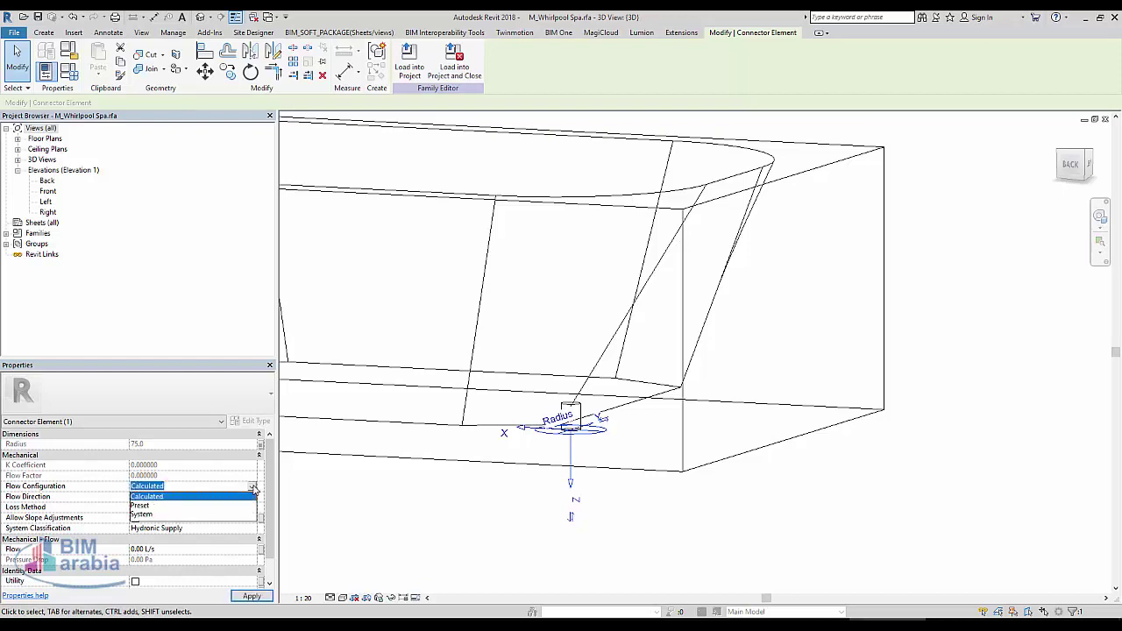
{"action": "left_click", "coordinate": [253, 488]}
{"action": "left_click", "coordinate": [254, 497]}
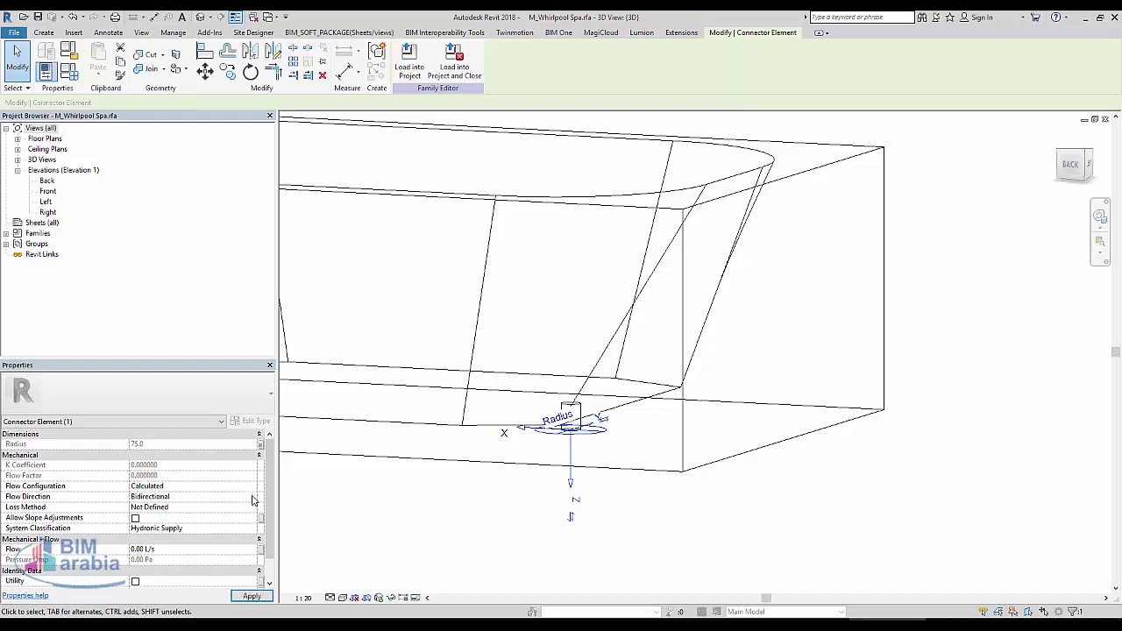
{"action": "left_click", "coordinate": [254, 499]}
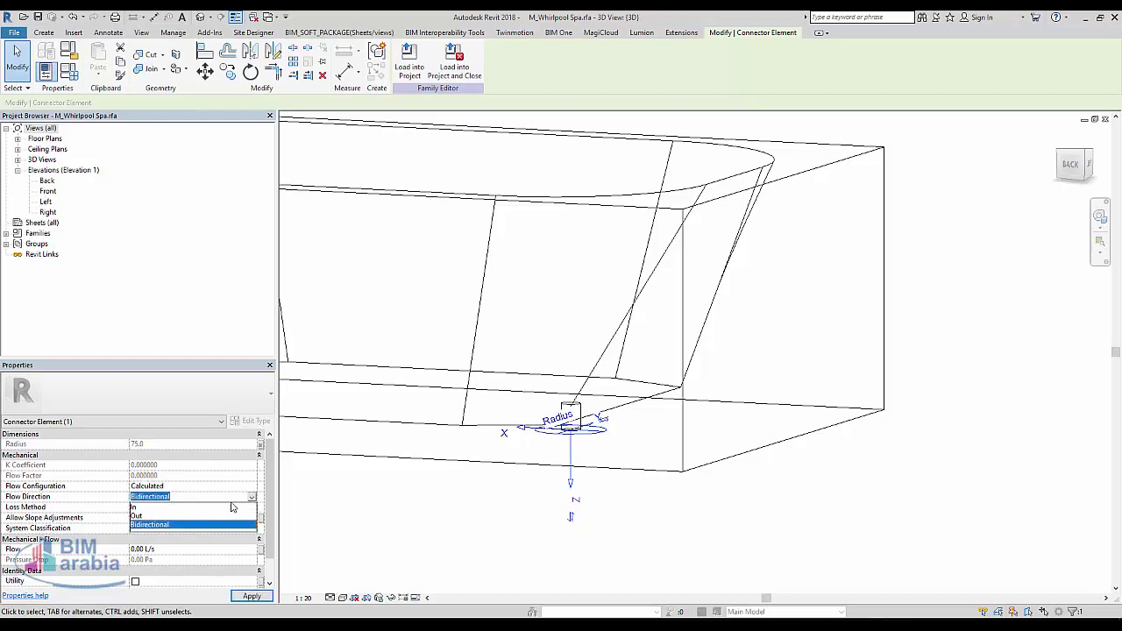
{"action": "left_click", "coordinate": [225, 516]}
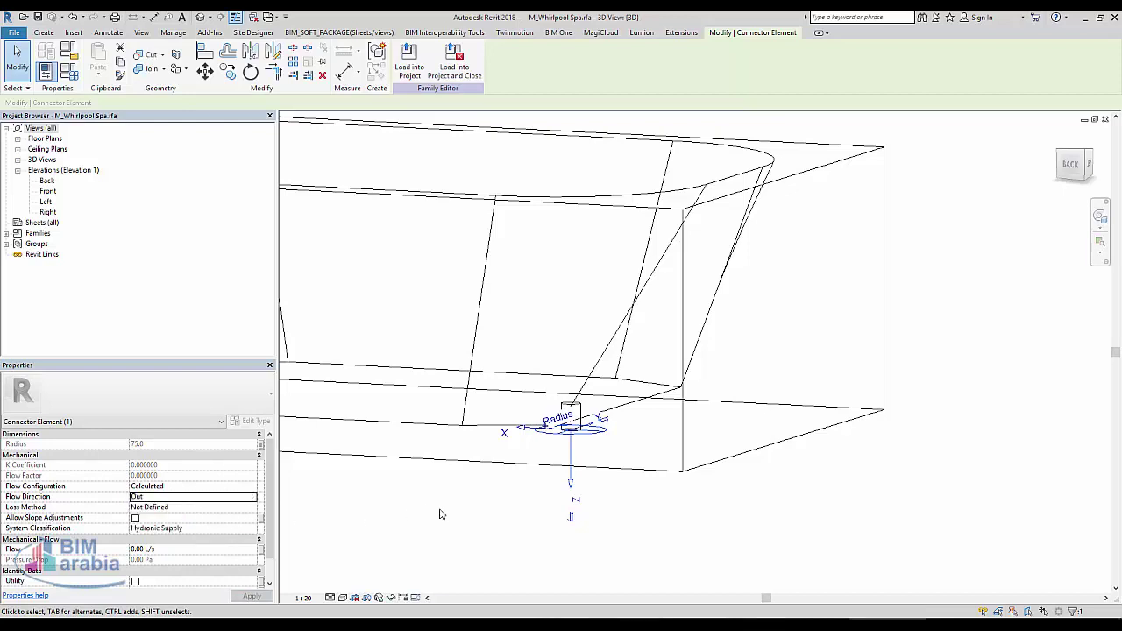
- Set the drain connector's System Classification to Sanitary
{"action": "left_click", "coordinate": [250, 531]}
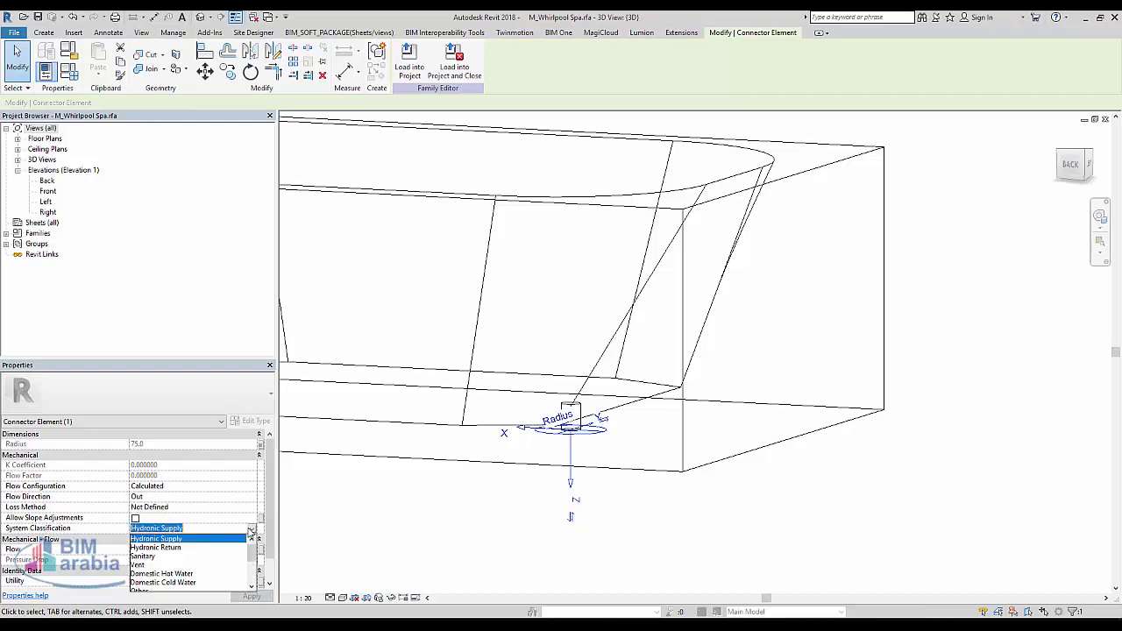
{"action": "scroll", "coordinate": [181, 561], "scroll_direction": "down", "scroll_amount": 2}
{"action": "scroll", "coordinate": [181, 562], "scroll_direction": "down", "scroll_amount": 2}
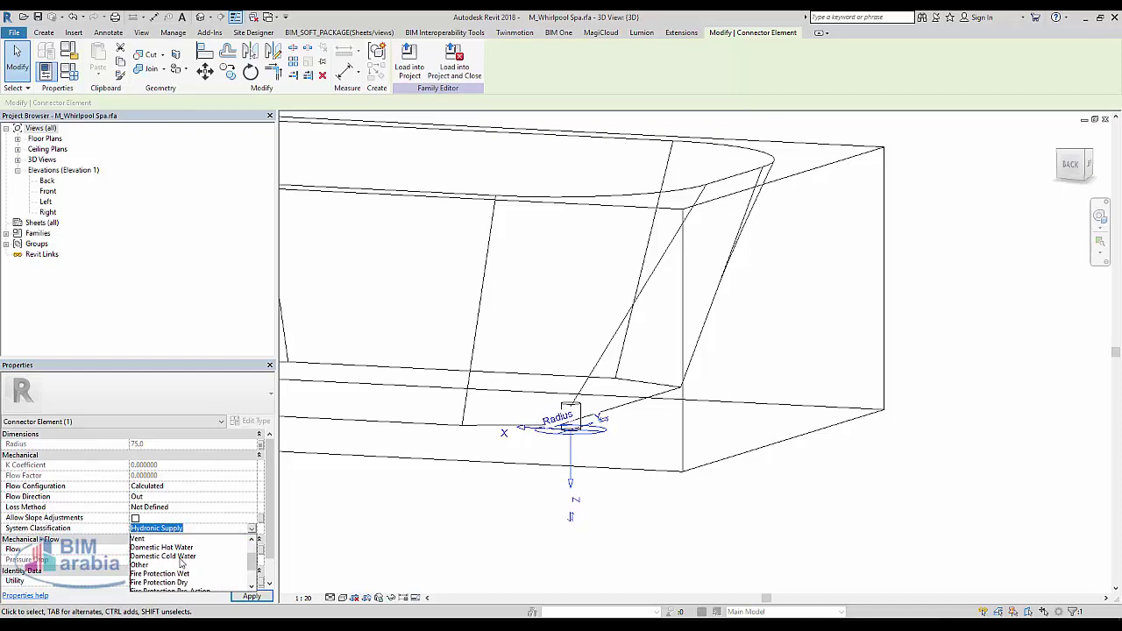
{"action": "scroll", "coordinate": [181, 562], "scroll_direction": "down", "scroll_amount": 2}
{"action": "scroll", "coordinate": [200, 561], "scroll_direction": "up", "scroll_amount": 1}
{"action": "scroll", "coordinate": [201, 561], "scroll_direction": "up", "scroll_amount": 1}
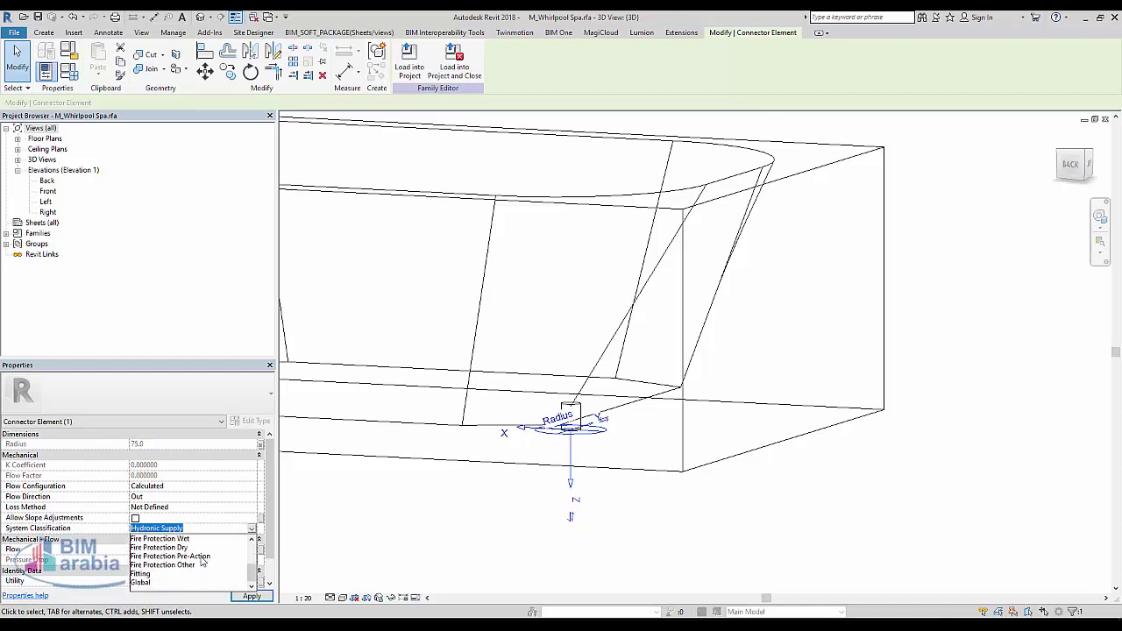
{"action": "scroll", "coordinate": [202, 561], "scroll_direction": "up", "scroll_amount": 2}
{"action": "scroll", "coordinate": [202, 561], "scroll_direction": "up", "scroll_amount": 1}
{"action": "left_click", "coordinate": [152, 548]}
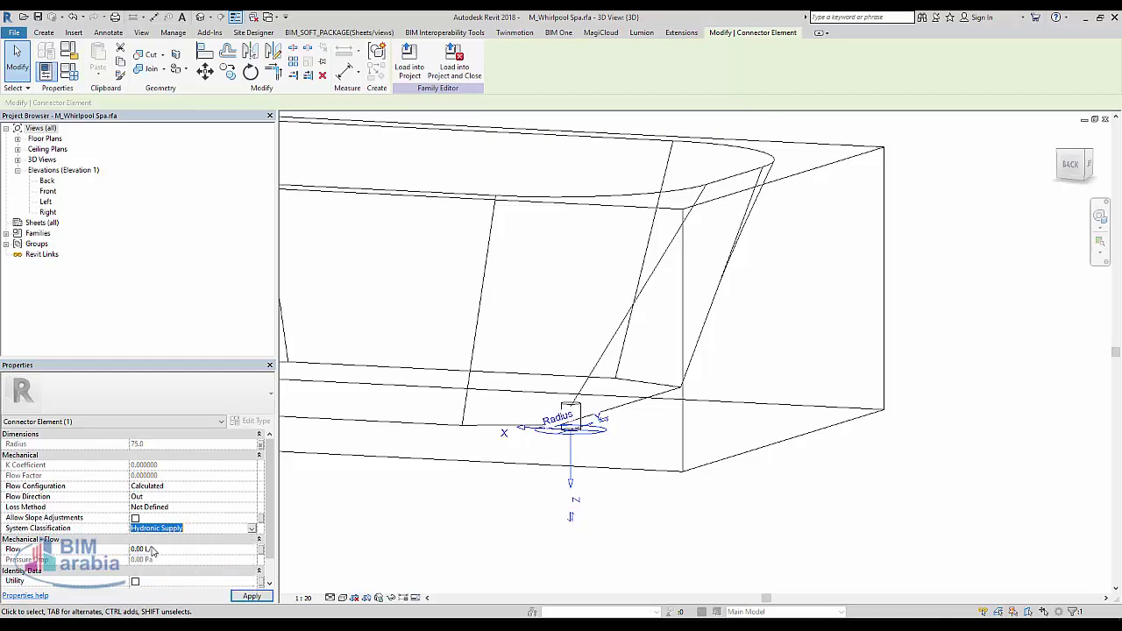
- Check the connector's Flow value and reselect the drain connector from a new angle
{"action": "left_click", "coordinate": [201, 560]}
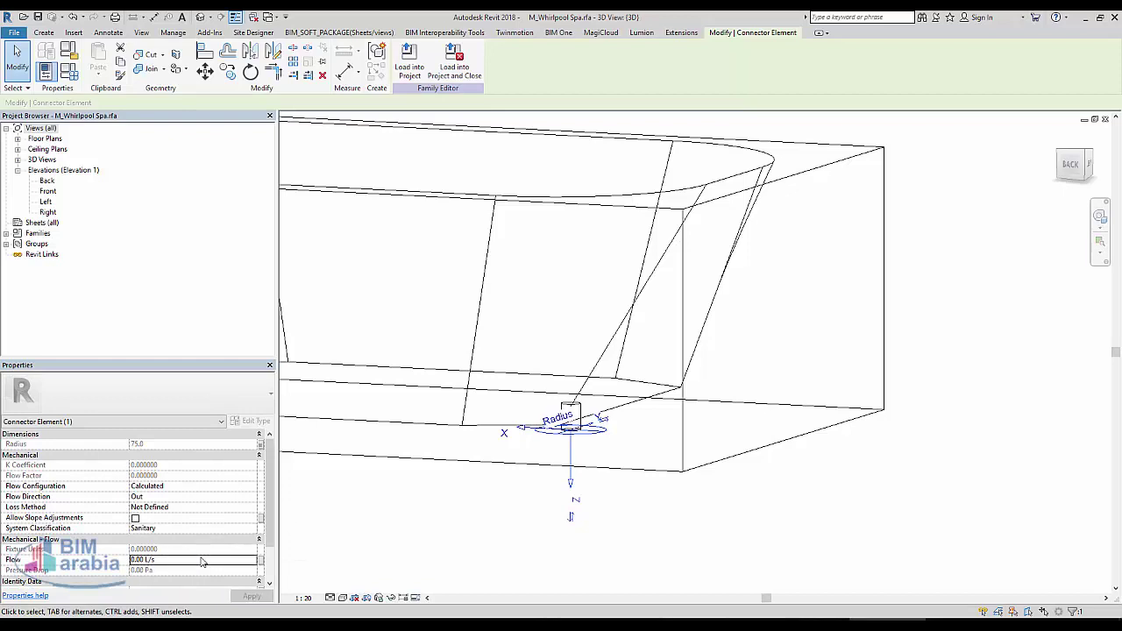
{"action": "scroll", "coordinate": [243, 540], "scroll_direction": "down", "scroll_amount": 1}
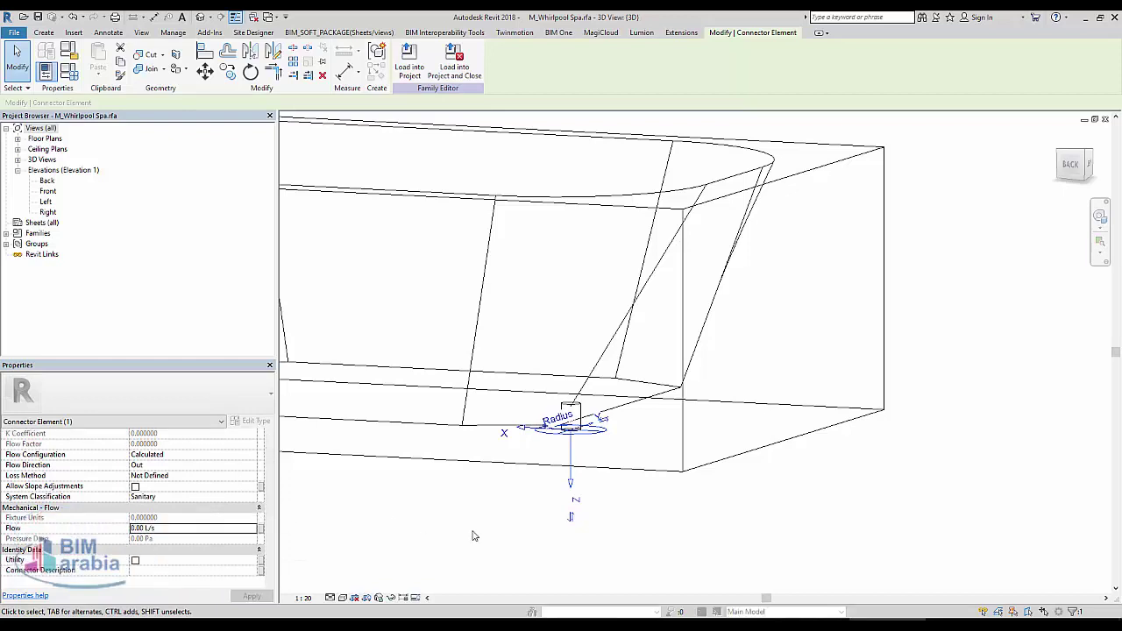
{"action": "left_click", "coordinate": [478, 537]}
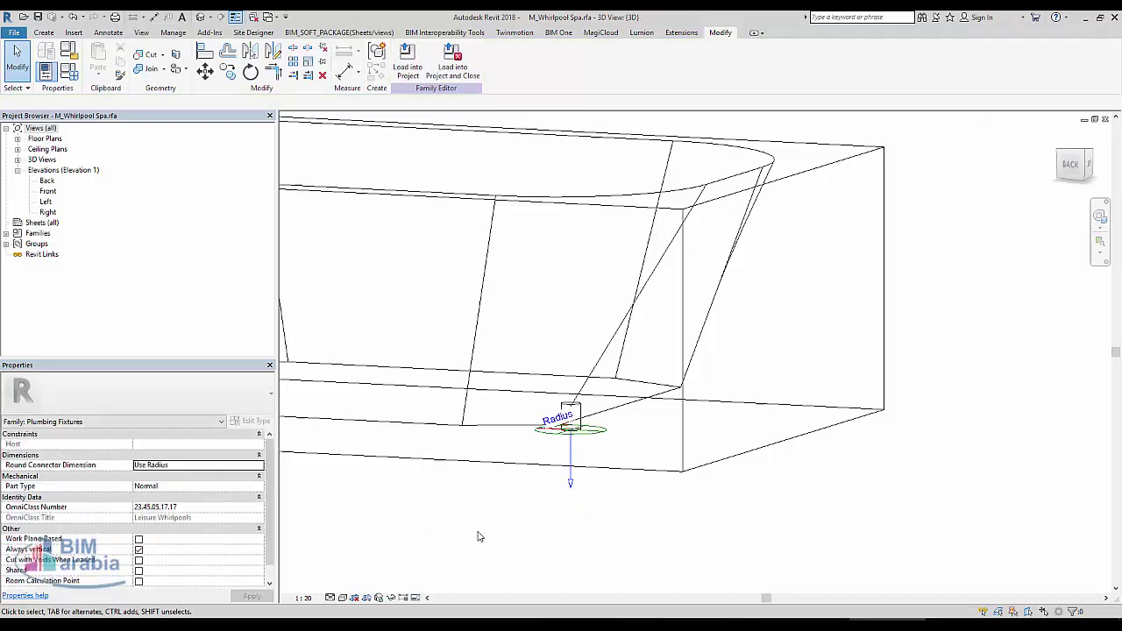
{"action": "left_click", "coordinate": [569, 429]}
{"action": "mouse_move", "coordinate": [838, 489]}
{"action": "middle_mouse_down", "text": "shift"}
{"action": "mouse_move", "coordinate": [771, 548]}
{"action": "mouse_move", "coordinate": [884, 306]}
{"action": "middle_mouse_up", "text": "shift"}
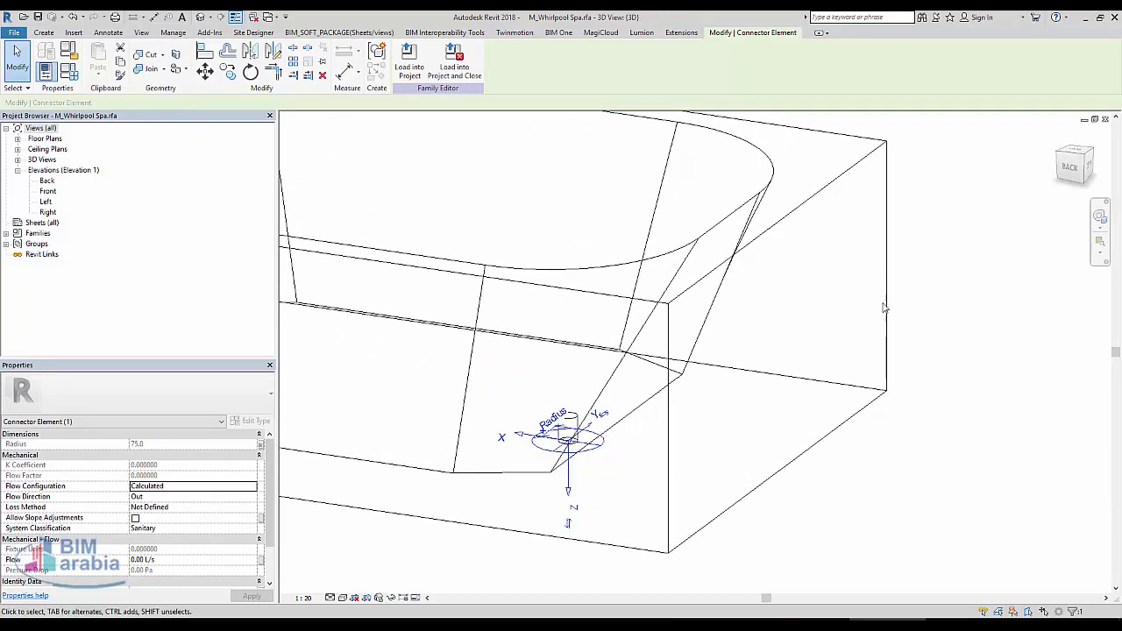
{"action": "left_click", "coordinate": [43, 33]}
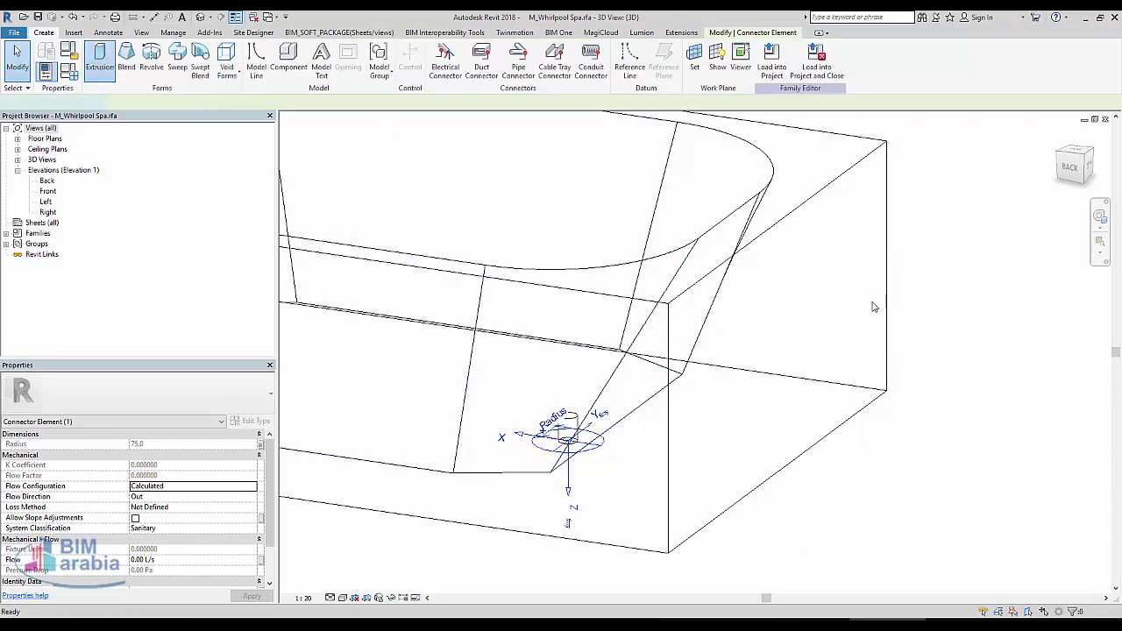
- Set the extrusion work plane to the spa's right end face
{"action": "scroll", "coordinate": [699, 388], "scroll_direction": "down", "scroll_amount": 3}
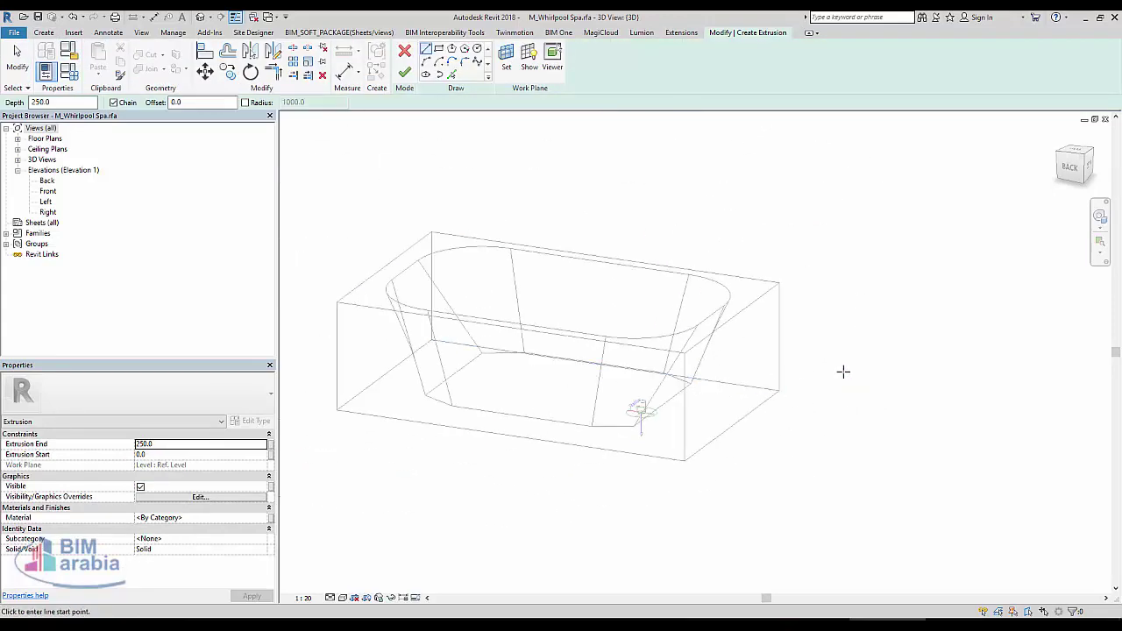
{"action": "left_click", "coordinate": [528, 60]}
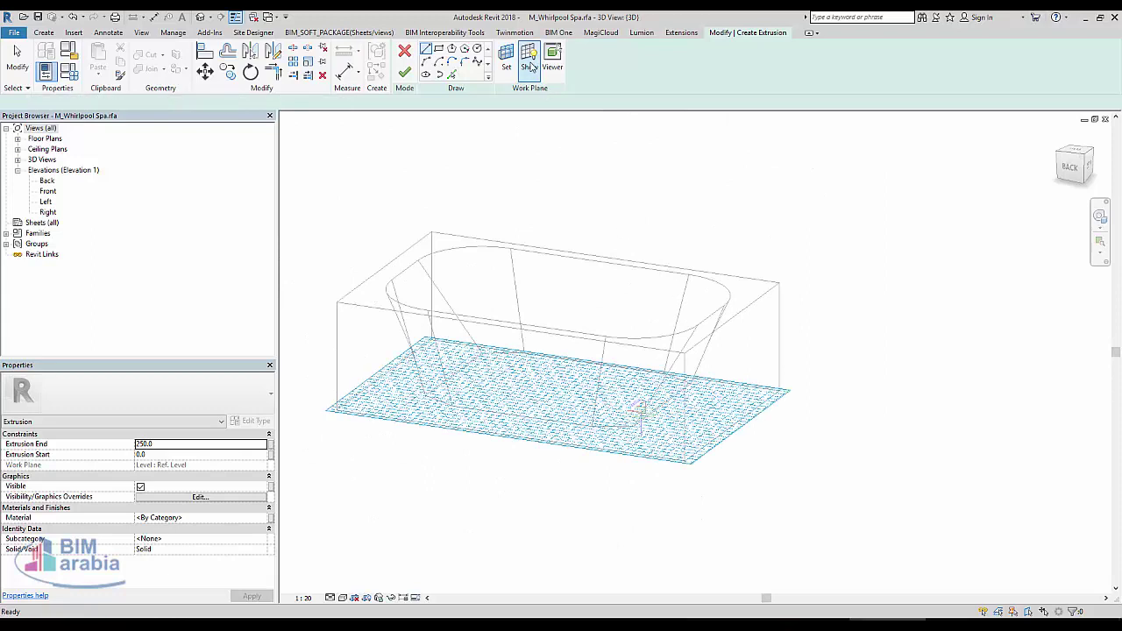
{"action": "left_click", "coordinate": [508, 59]}
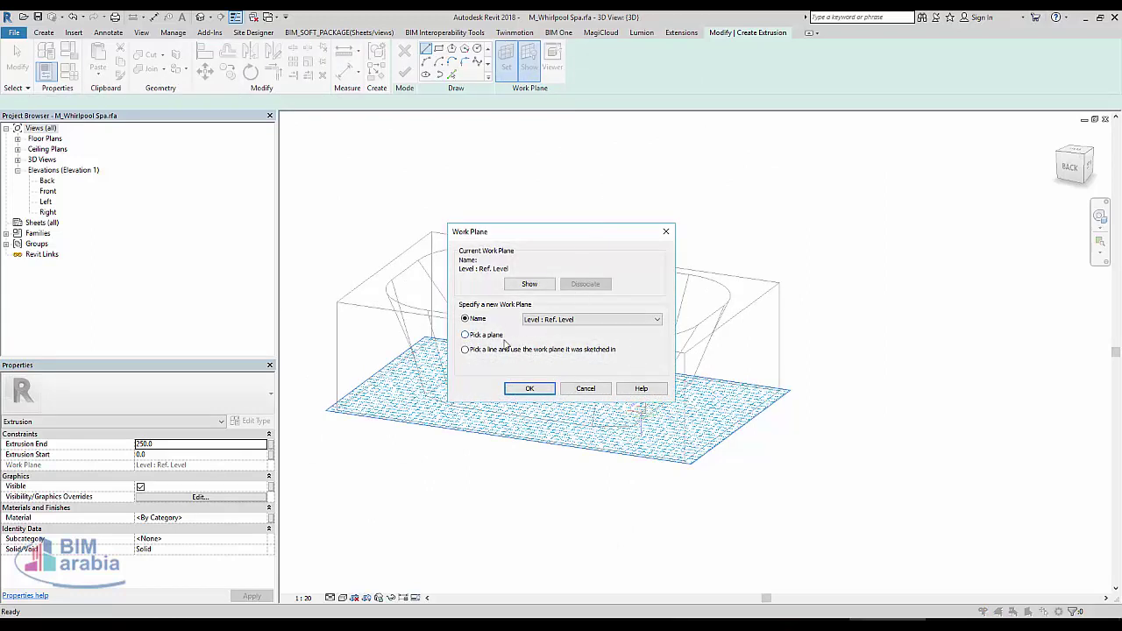
{"action": "left_click", "coordinate": [491, 341]}
{"action": "left_click", "coordinate": [529, 389]}
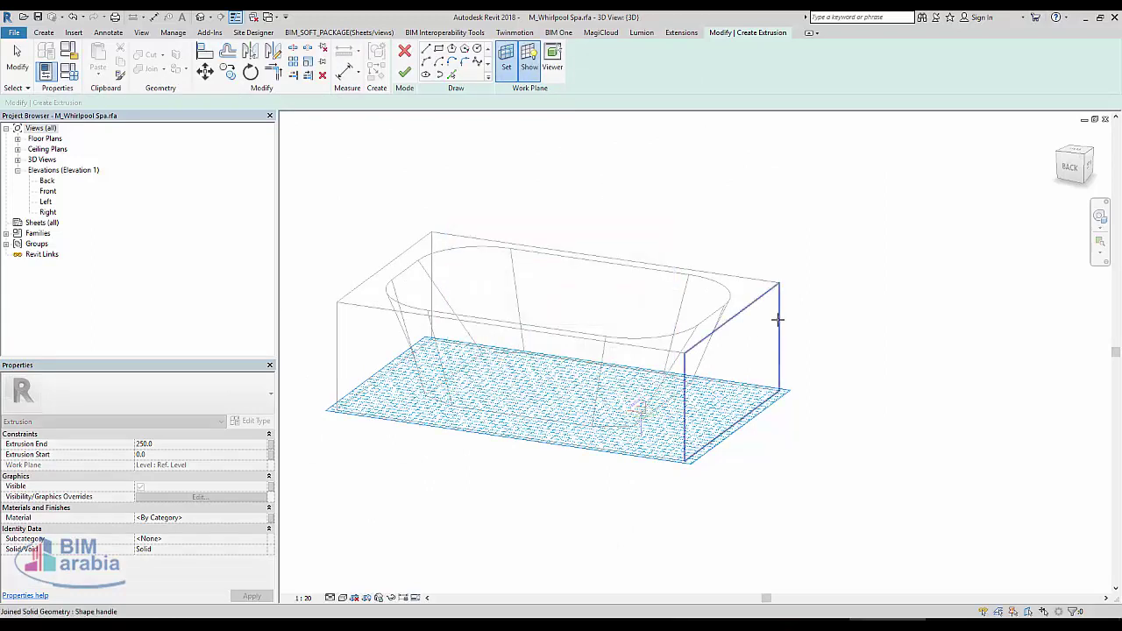
{"action": "left_click", "coordinate": [777, 319]}
{"action": "scroll", "coordinate": [718, 321], "scroll_direction": "up", "scroll_amount": 3}
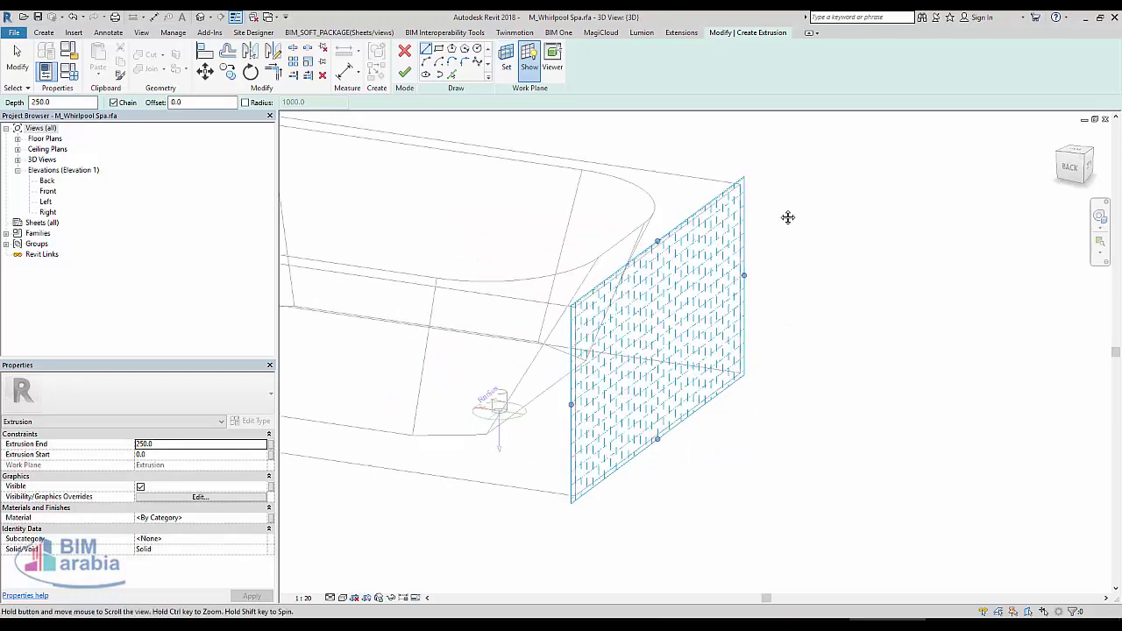
{"action": "middle_click_drag", "start_coordinate": [787, 218], "coordinate": [787, 275]}
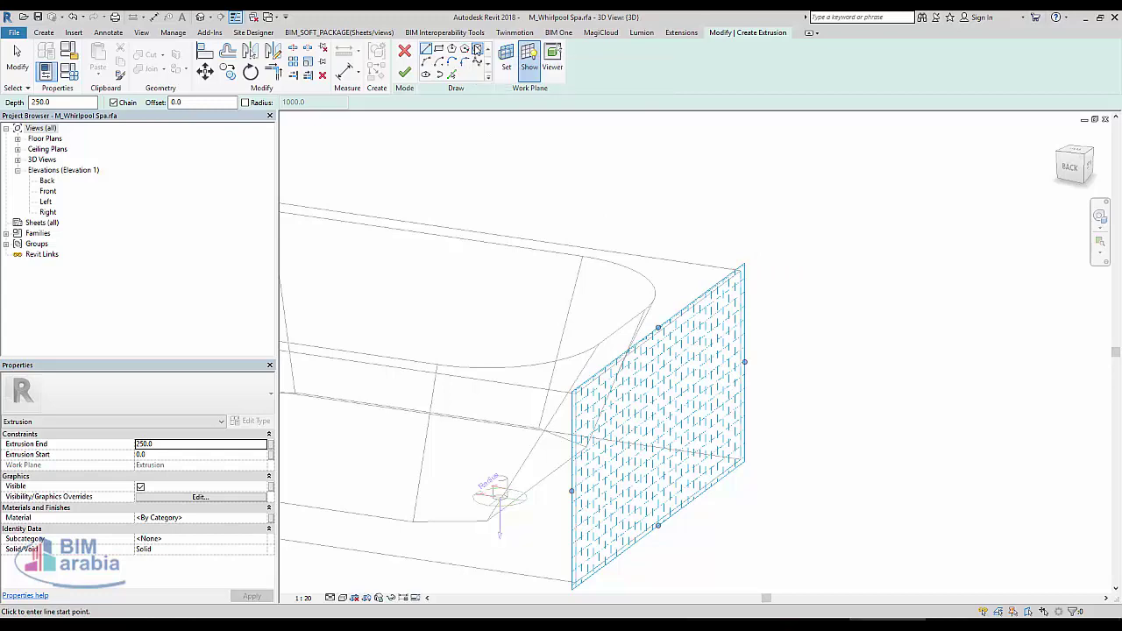
- Sketch a circle on the end face and copy it lower on the face
{"action": "left_click", "coordinate": [476, 49]}
{"action": "scroll", "coordinate": [709, 375], "scroll_direction": "up", "scroll_amount": 4}
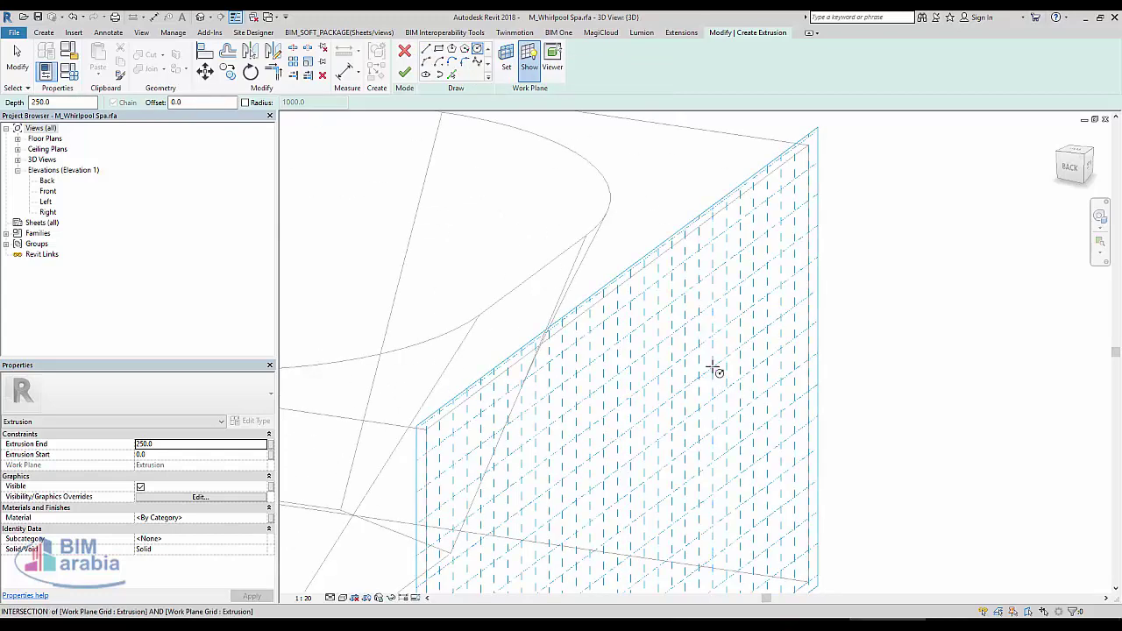
{"action": "left_click", "coordinate": [713, 370]}
{"action": "scroll", "coordinate": [714, 370], "scroll_direction": "up", "scroll_amount": 2}
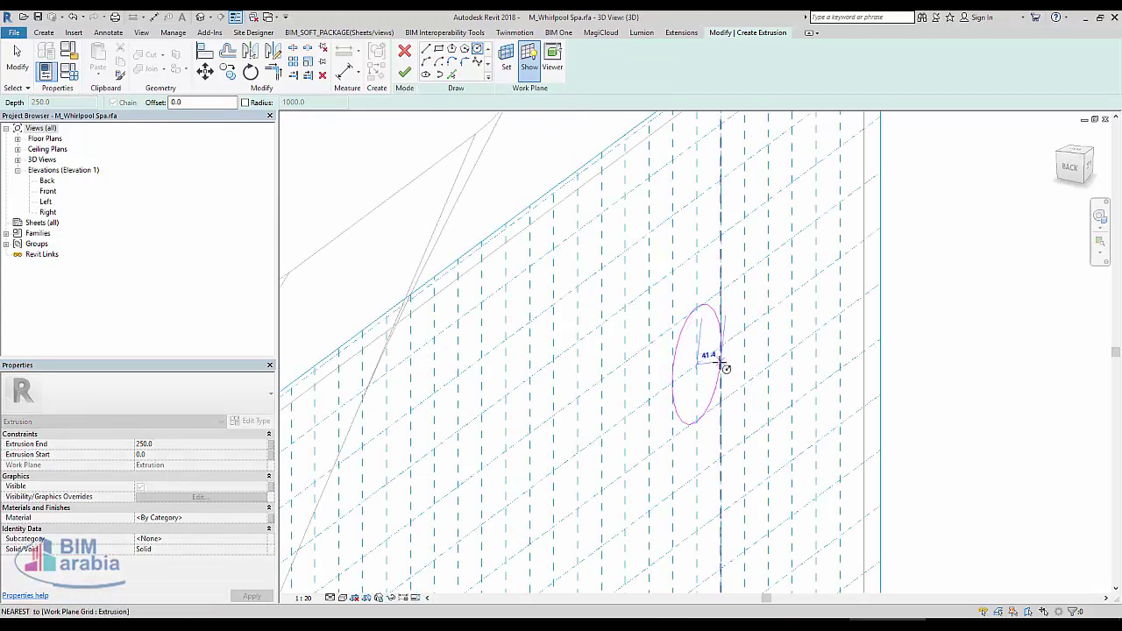
{"action": "left_click", "coordinate": [712, 361]}
{"action": "scroll", "coordinate": [574, 409], "scroll_direction": "down", "scroll_amount": 2}
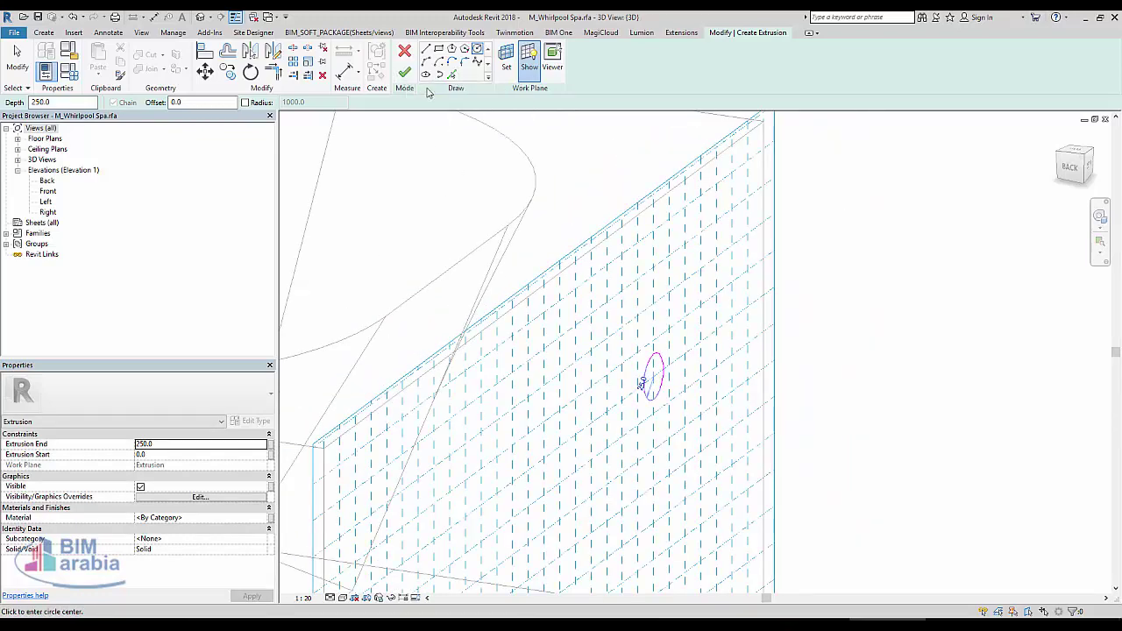
{"action": "key", "text": "Escape"}
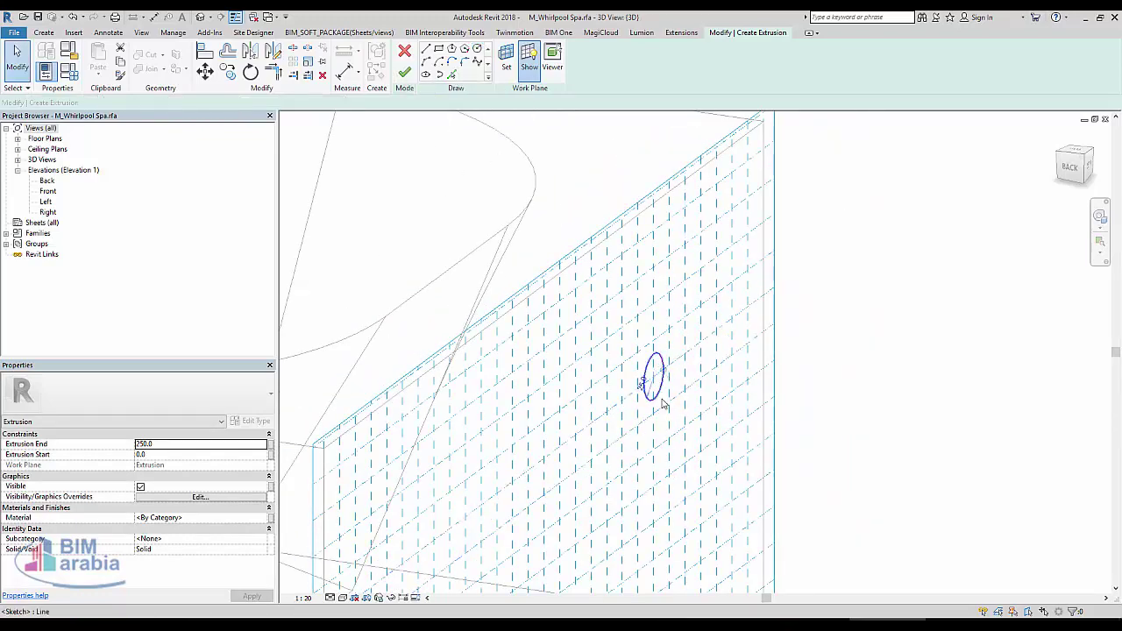
{"action": "left_click", "coordinate": [663, 399]}
{"action": "key", "text": "c"}
{"action": "key", "text": "c"}
{"action": "left_click", "coordinate": [653, 431]}
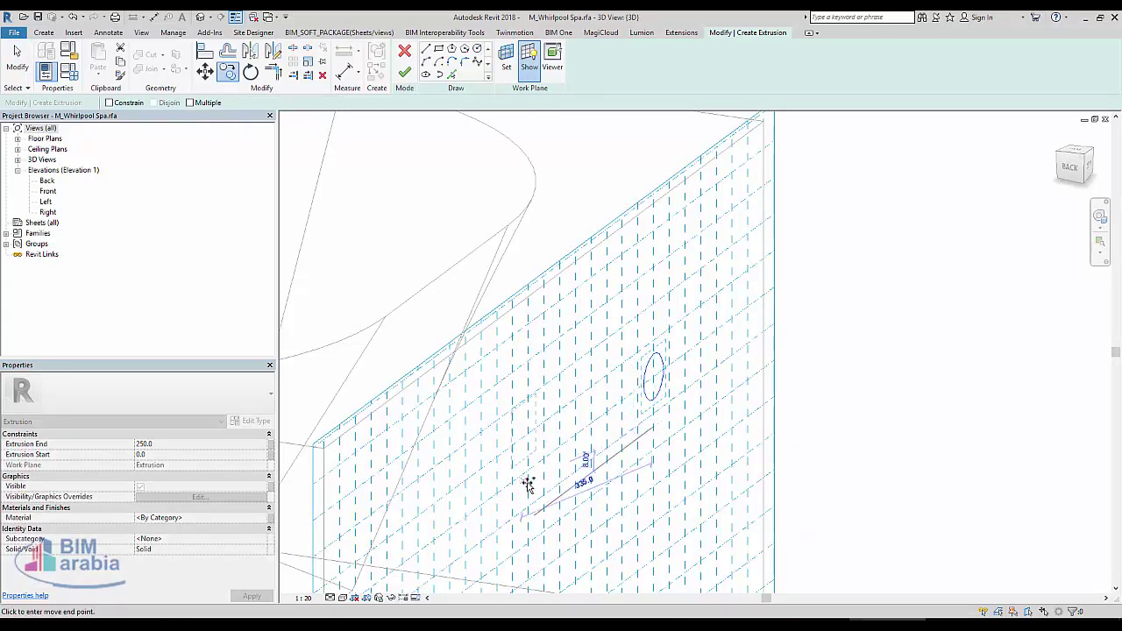
{"action": "left_click", "coordinate": [561, 478]}
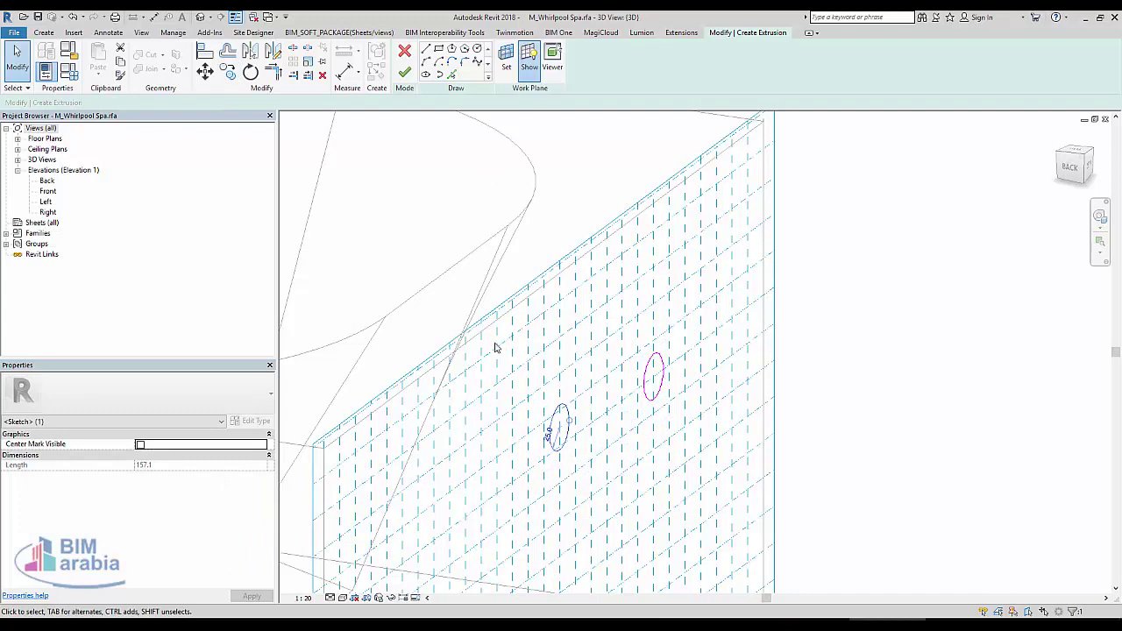
- Finish the extrusion and pull both cylinders back into short stubs
{"action": "left_click", "coordinate": [404, 72]}
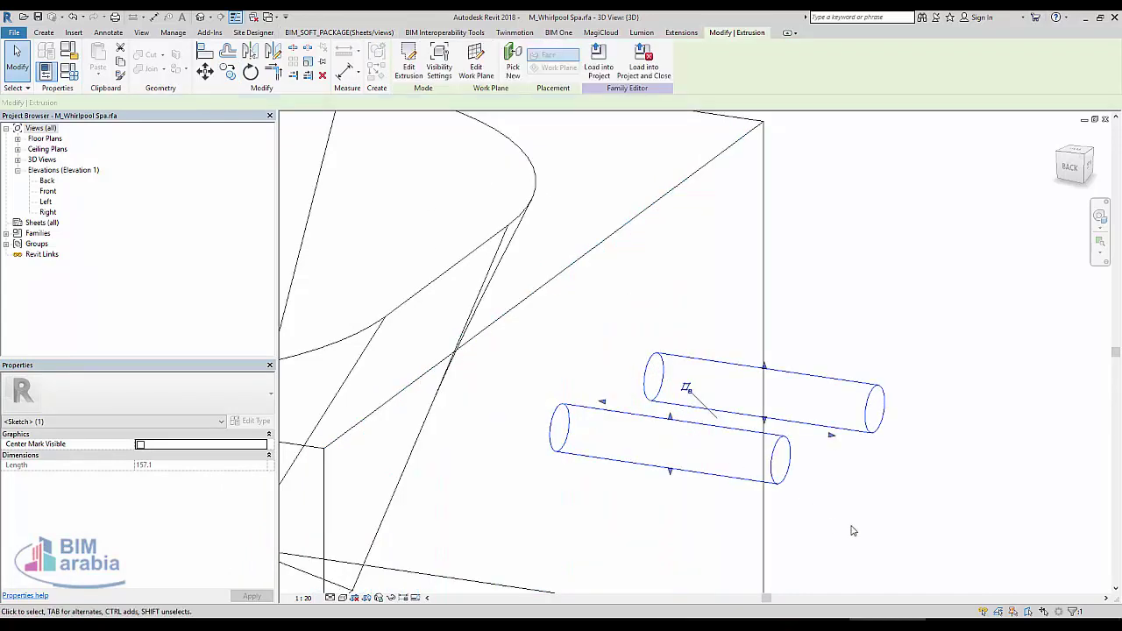
{"action": "left_click", "coordinate": [810, 422]}
{"action": "left_click_drag", "start_coordinate": [831, 435], "coordinate": [645, 386]}
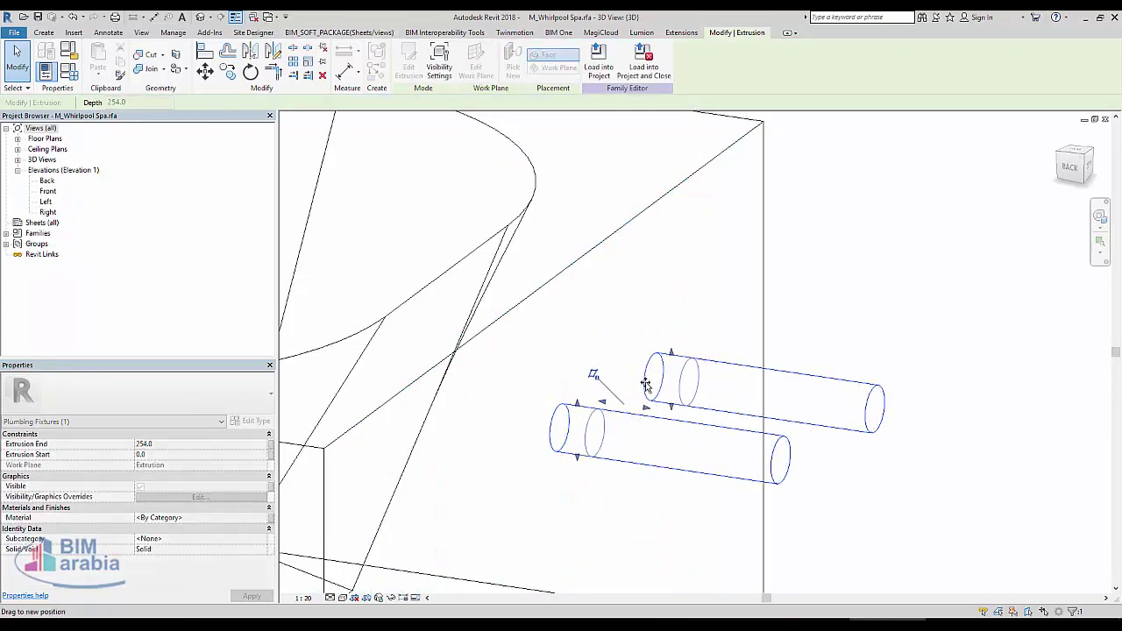
{"action": "left_click", "coordinate": [859, 286]}
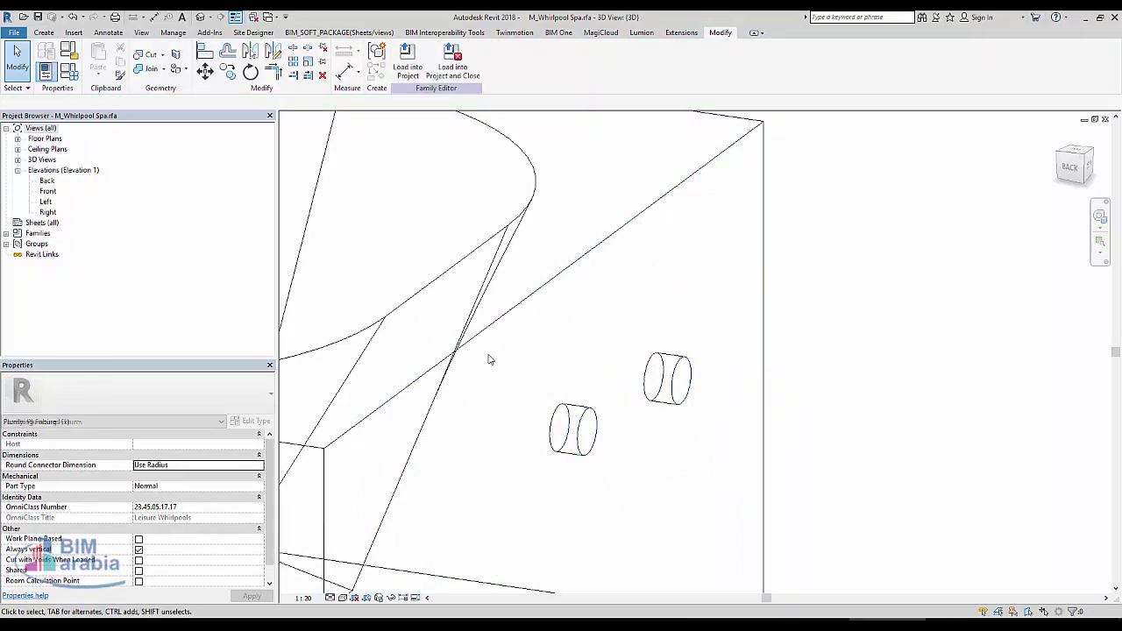
{"action": "mouse_move", "coordinate": [662, 427]}
{"action": "middle_mouse_down", "text": "shift"}
{"action": "mouse_move", "coordinate": [690, 536]}
{"action": "mouse_move", "coordinate": [716, 491]}
{"action": "mouse_move", "coordinate": [675, 547]}
{"action": "middle_mouse_up", "text": "shift"}
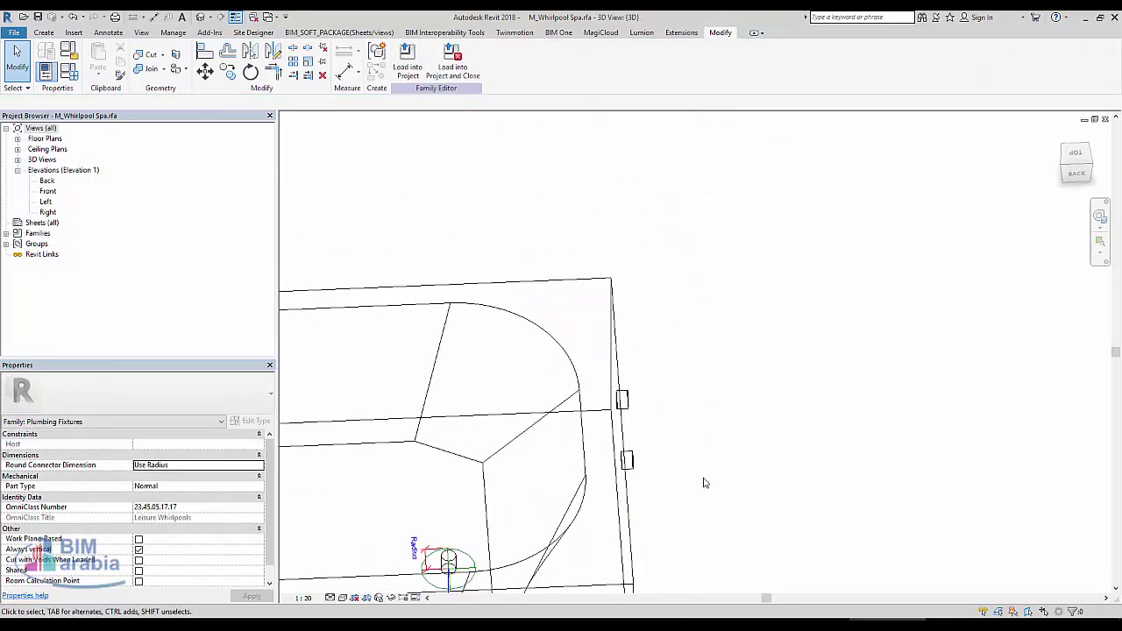
{"action": "middle_click_drag", "start_coordinate": [705, 483], "coordinate": [678, 487]}
- Place Hydronic Supply pipe connectors on the stubs' end faces
{"action": "left_click", "coordinate": [43, 32]}
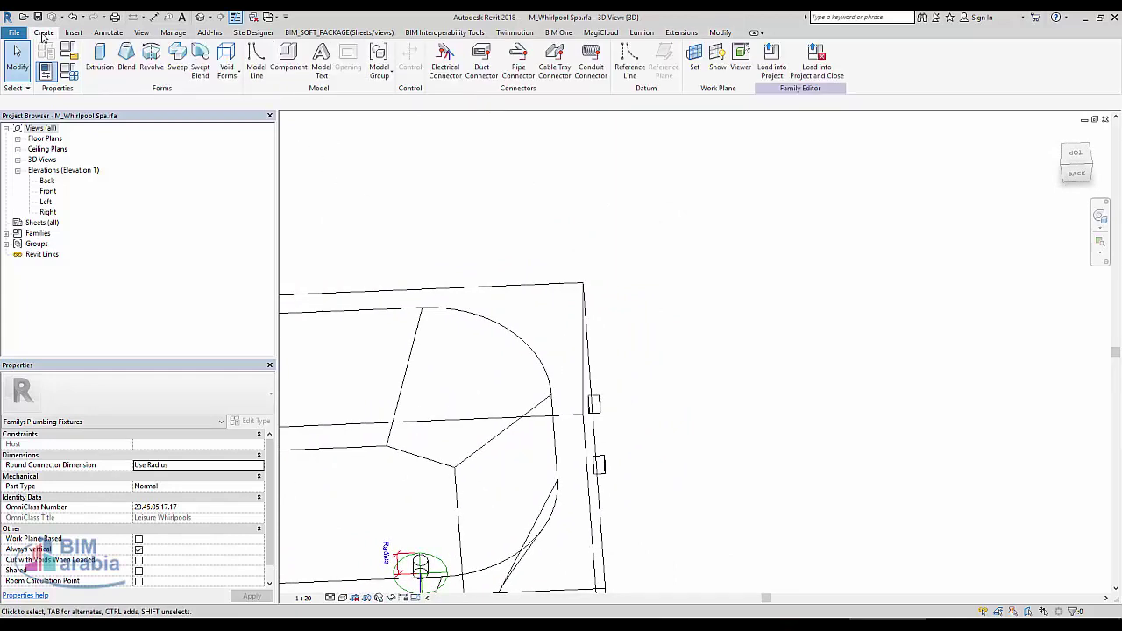
{"action": "left_click", "coordinate": [518, 63]}
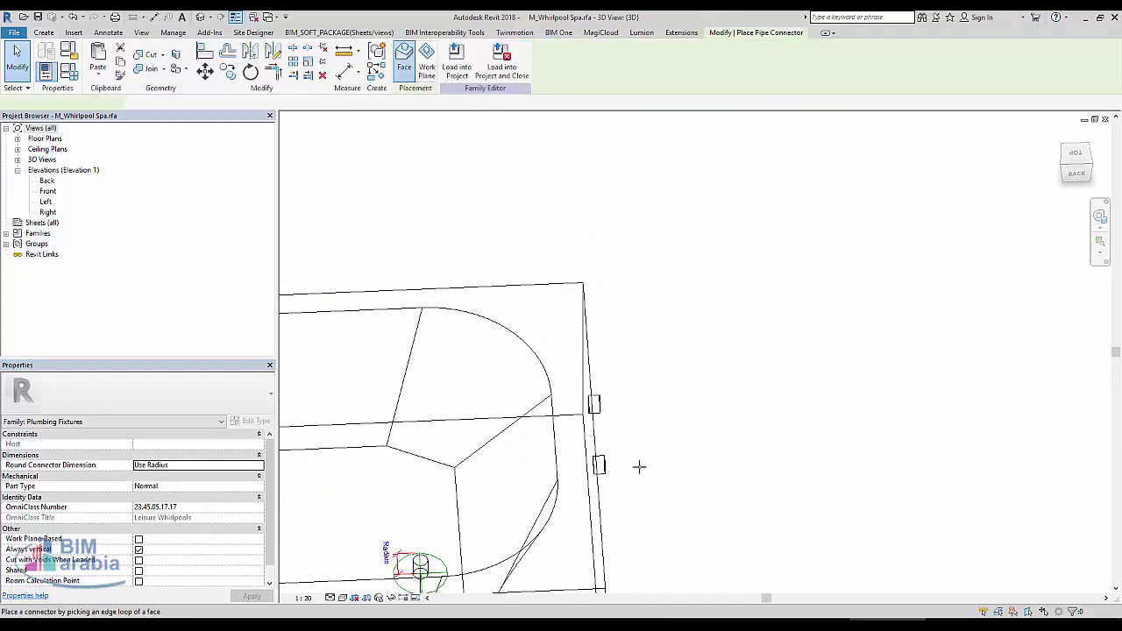
{"action": "scroll", "coordinate": [639, 467], "scroll_direction": "up", "scroll_amount": 3}
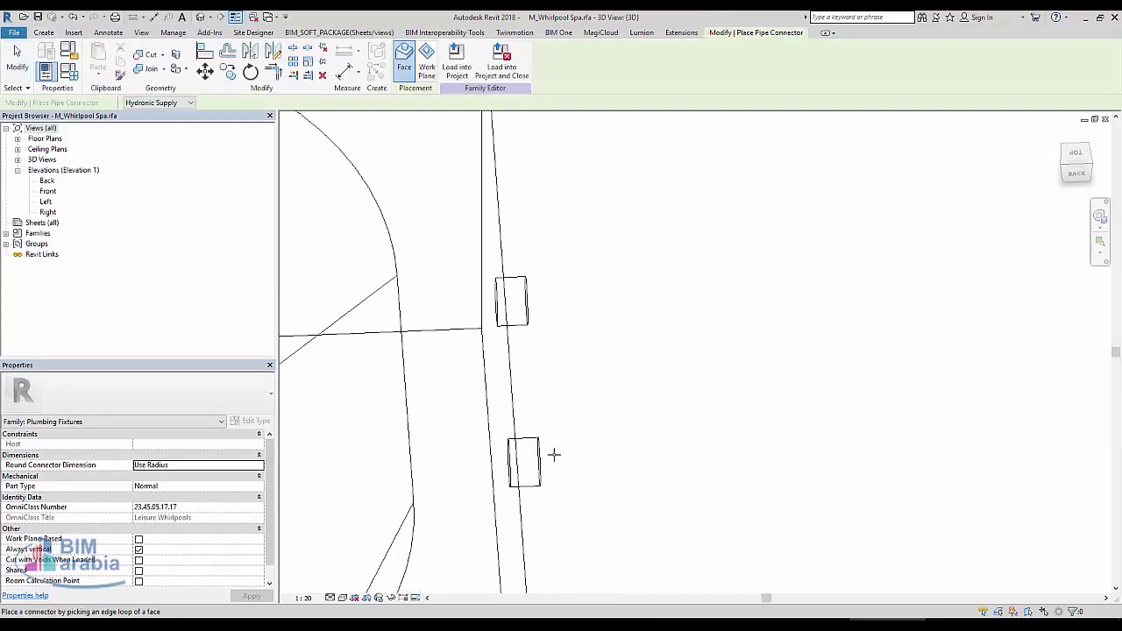
{"action": "left_click", "coordinate": [532, 307]}
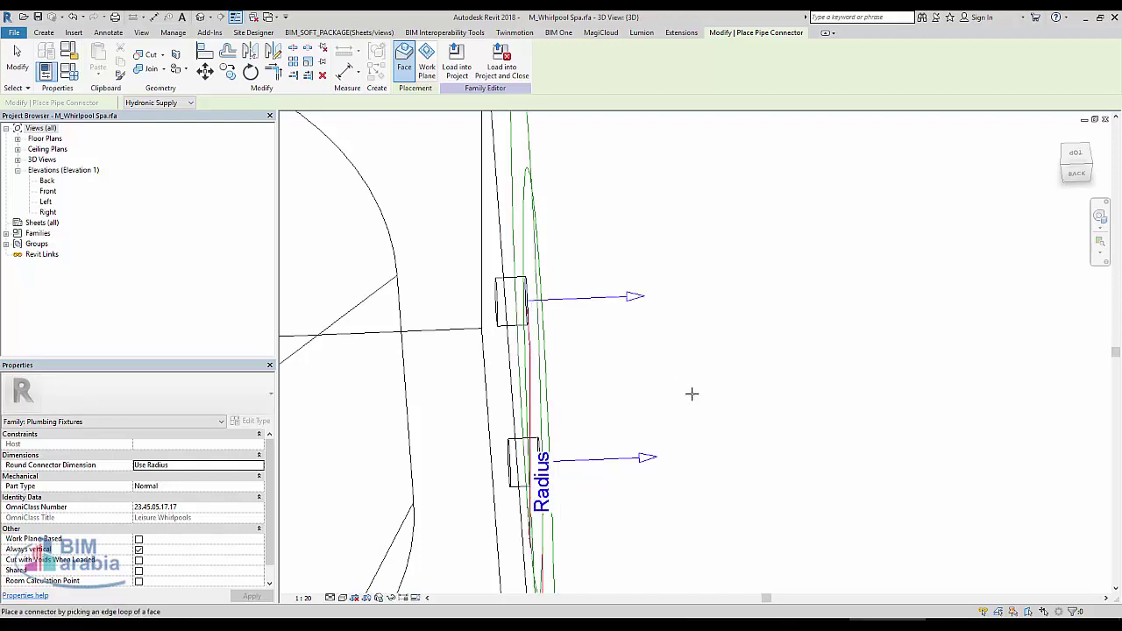
{"action": "key", "text": "Escape"}
- Set both stub connectors' Radius to 50
{"action": "left_click", "coordinate": [645, 459]}
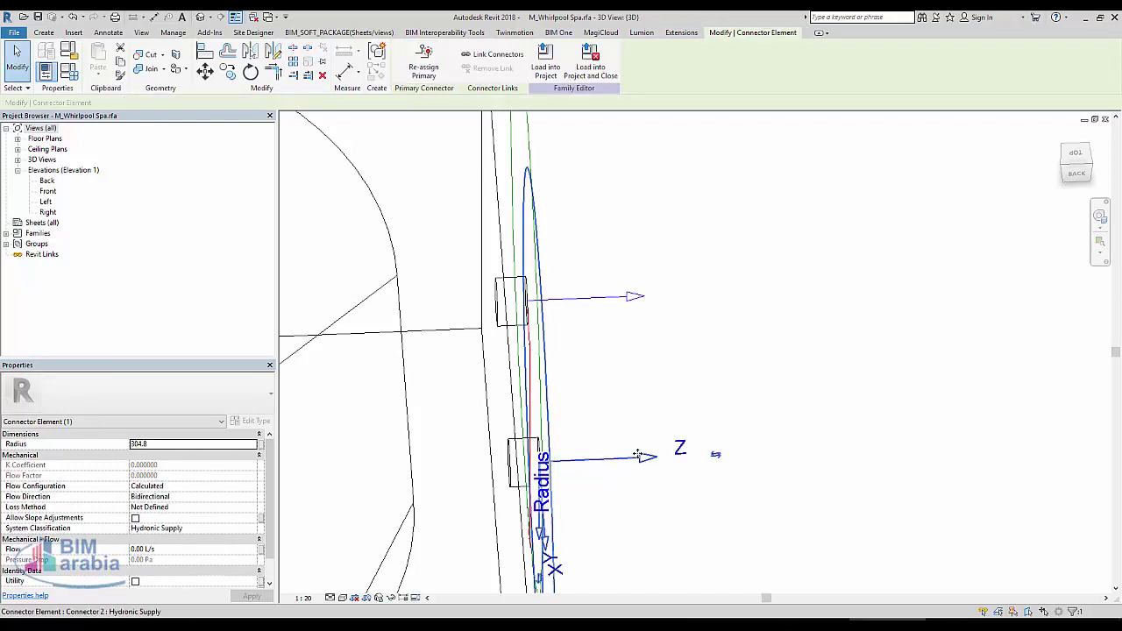
{"action": "left_click", "coordinate": [566, 331], "text": "ctrl"}
{"action": "left_click", "coordinate": [221, 442]}
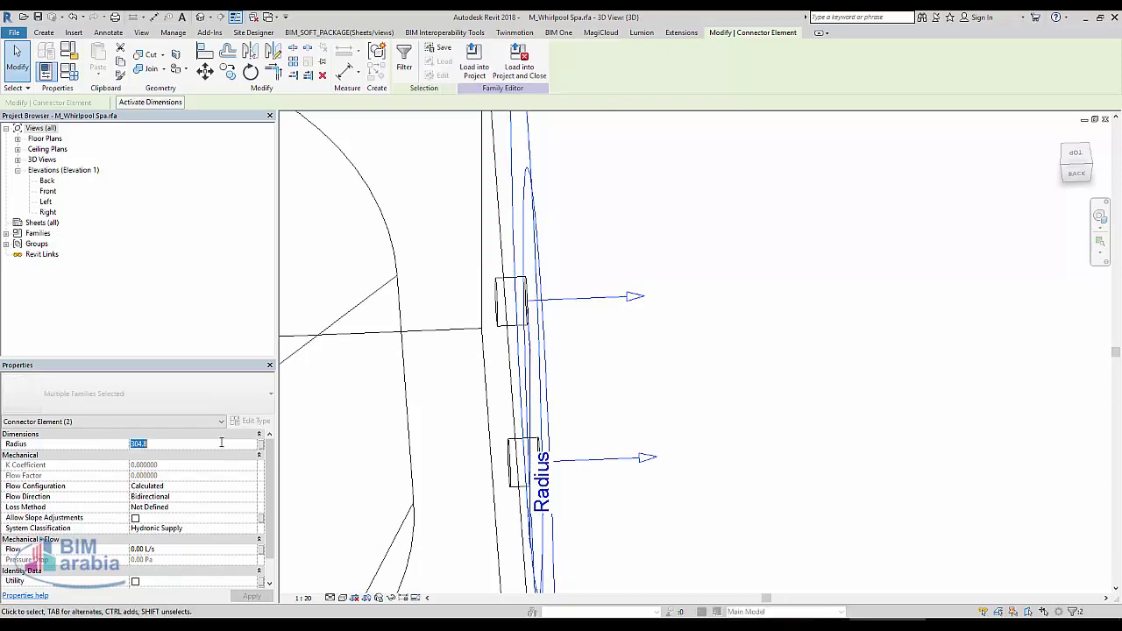
{"action": "type", "text": "50"}
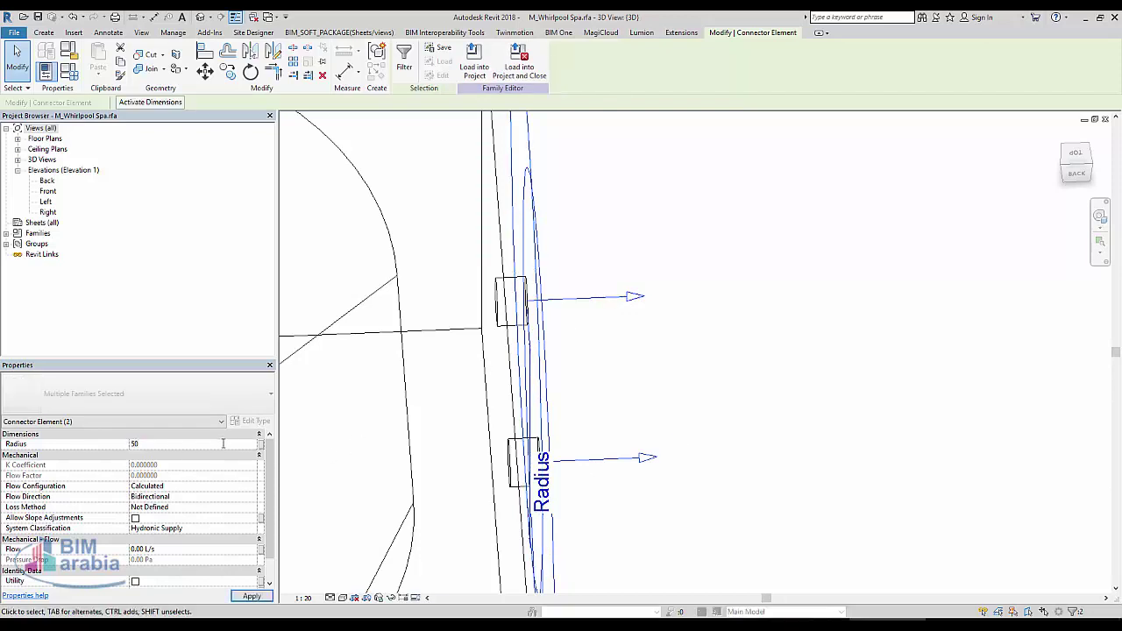
{"action": "key", "text": "Return"}
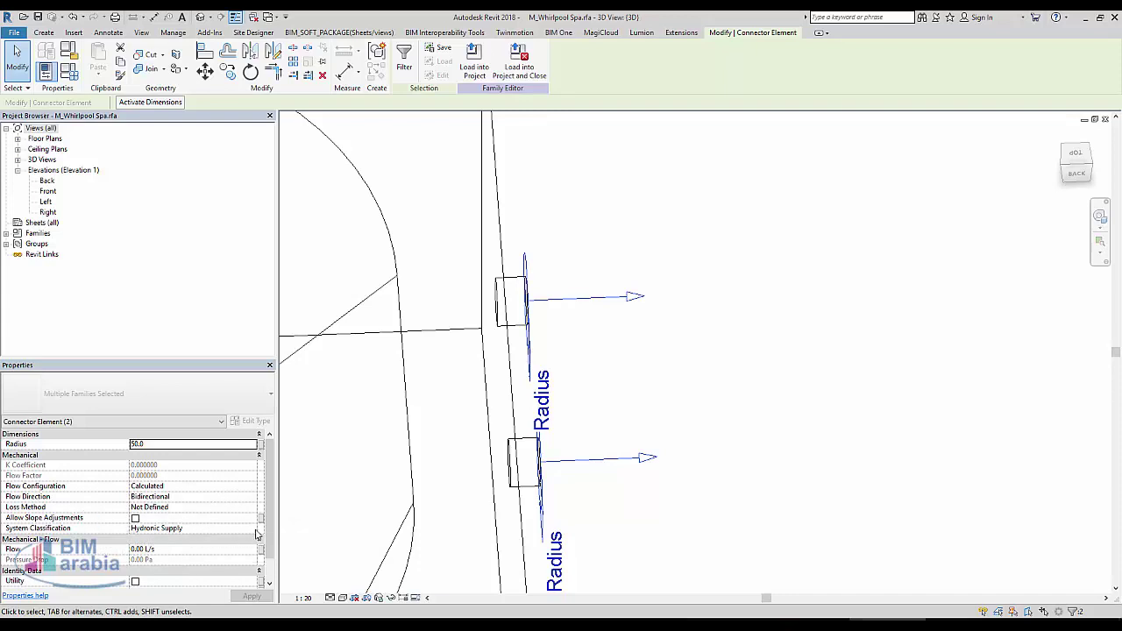
- Set both side connectors' Radius to 25
{"action": "left_click", "coordinate": [741, 365]}
{"action": "left_click", "coordinate": [527, 359]}
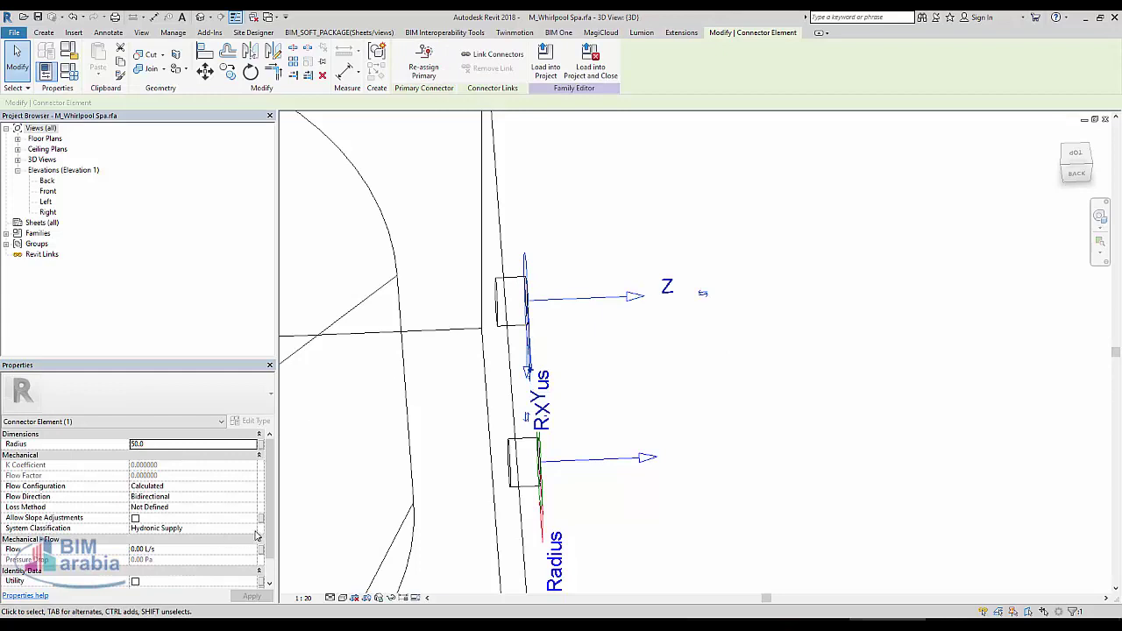
{"action": "left_click", "coordinate": [615, 461], "text": "ctrl"}
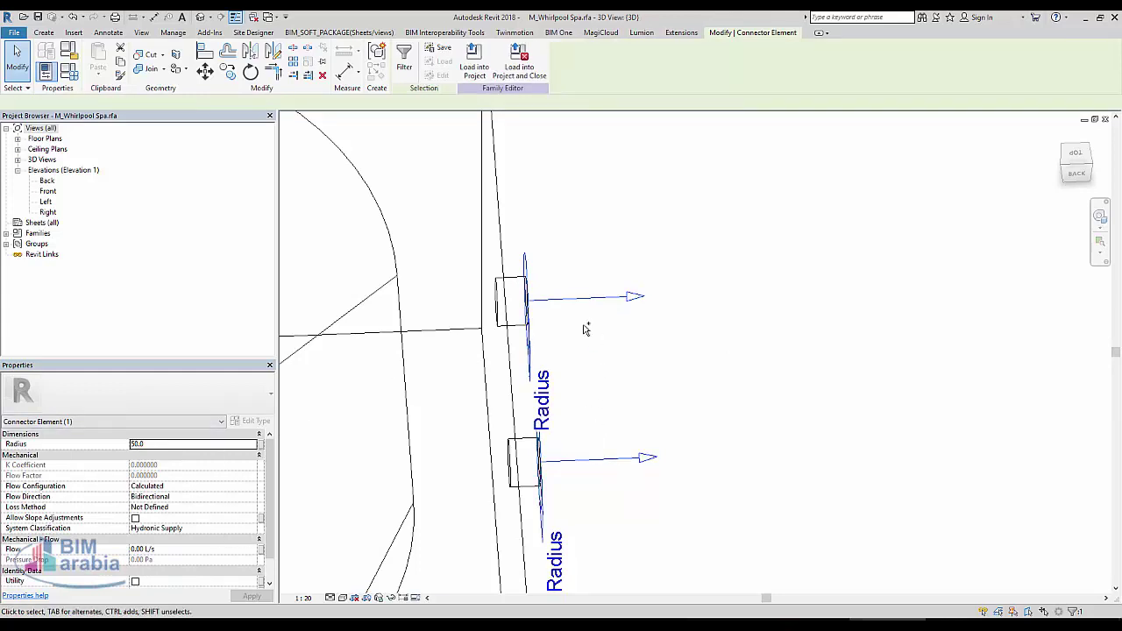
{"action": "left_click", "coordinate": [198, 443]}
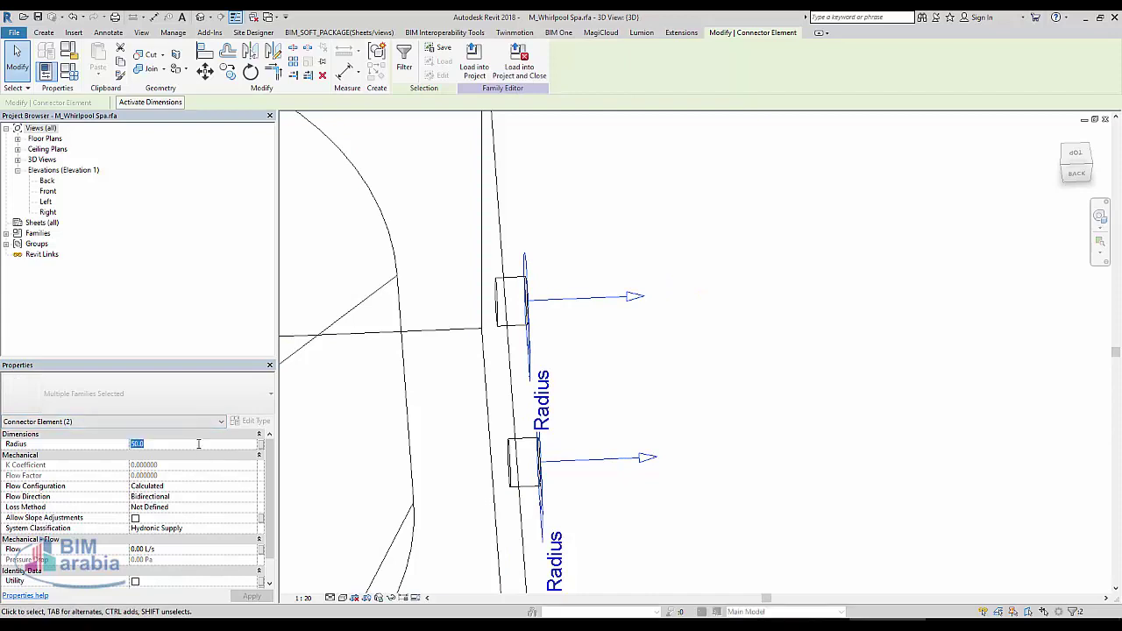
{"action": "type", "text": "25"}
{"action": "key", "text": "Return"}
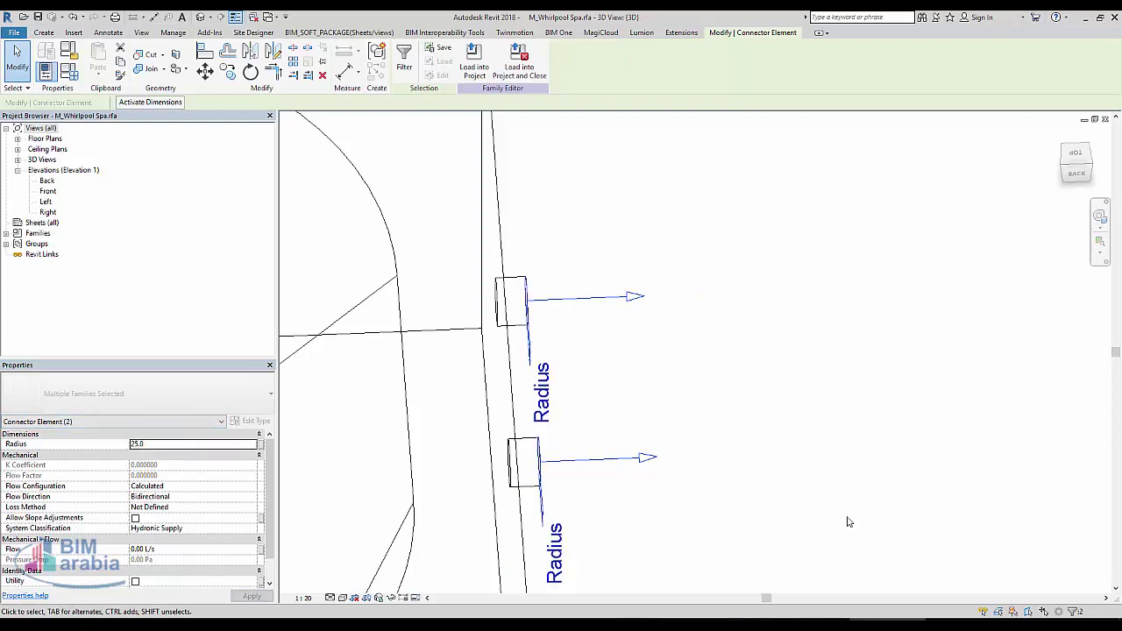
- Classify the upper side connector as Domestic Hot Water
{"action": "left_click", "coordinate": [807, 484]}
{"action": "left_click", "coordinate": [627, 304]}
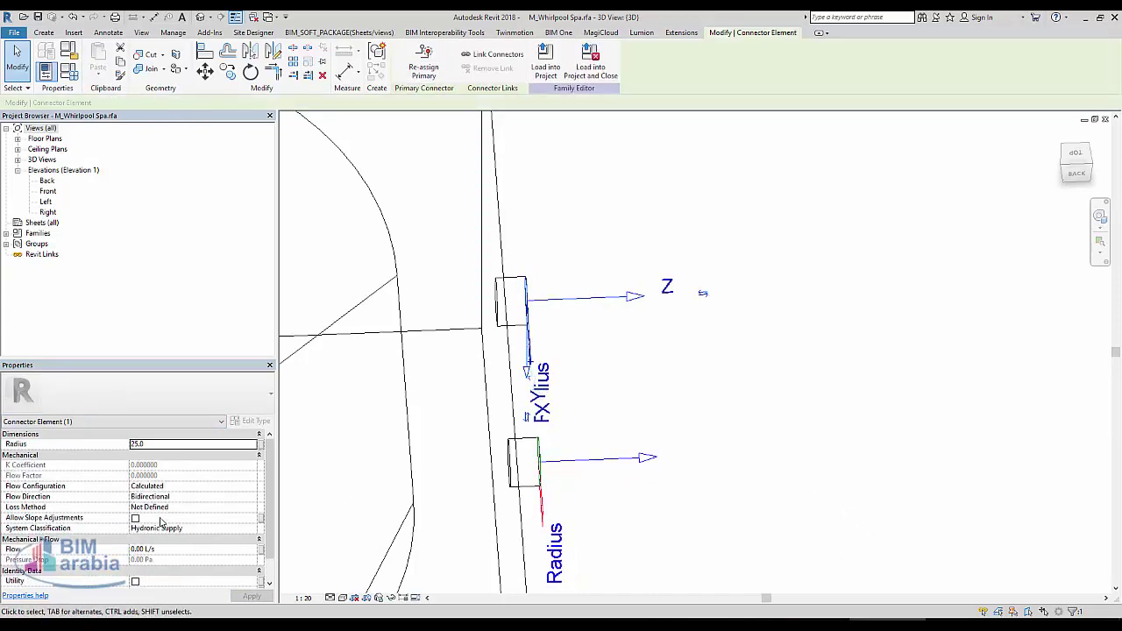
{"action": "scroll", "coordinate": [193, 528], "scroll_direction": "down", "scroll_amount": 1}
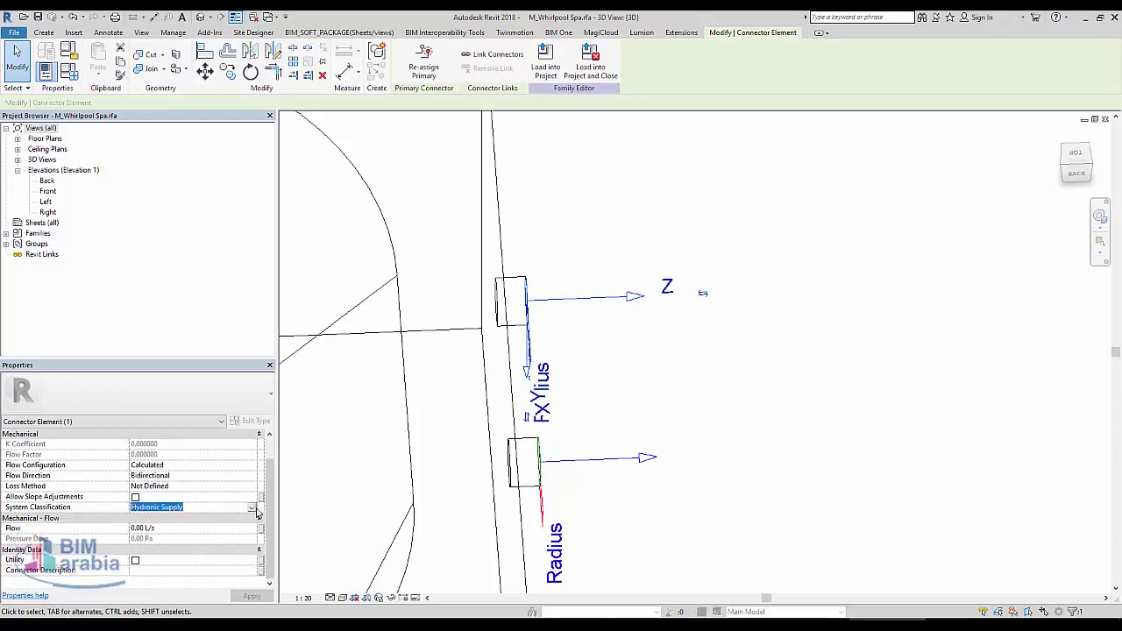
{"action": "left_click", "coordinate": [251, 508]}
{"action": "scroll", "coordinate": [182, 541], "scroll_direction": "down", "scroll_amount": 1}
{"action": "scroll", "coordinate": [182, 541], "scroll_direction": "down", "scroll_amount": 1}
{"action": "scroll", "coordinate": [183, 541], "scroll_direction": "up", "scroll_amount": 1}
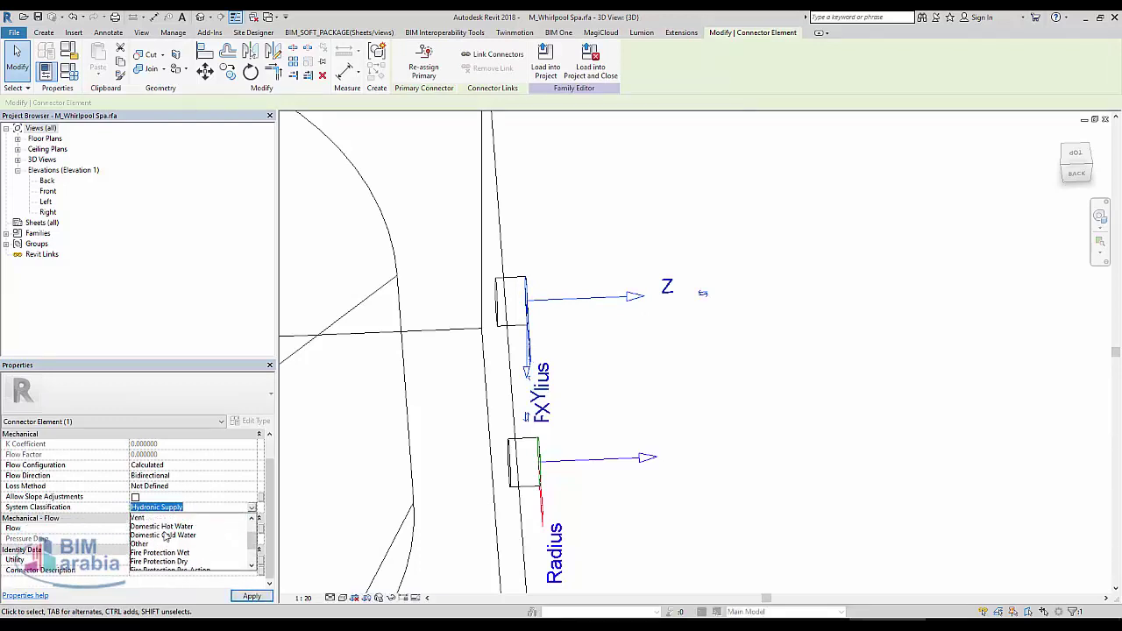
{"action": "left_click", "coordinate": [182, 526]}
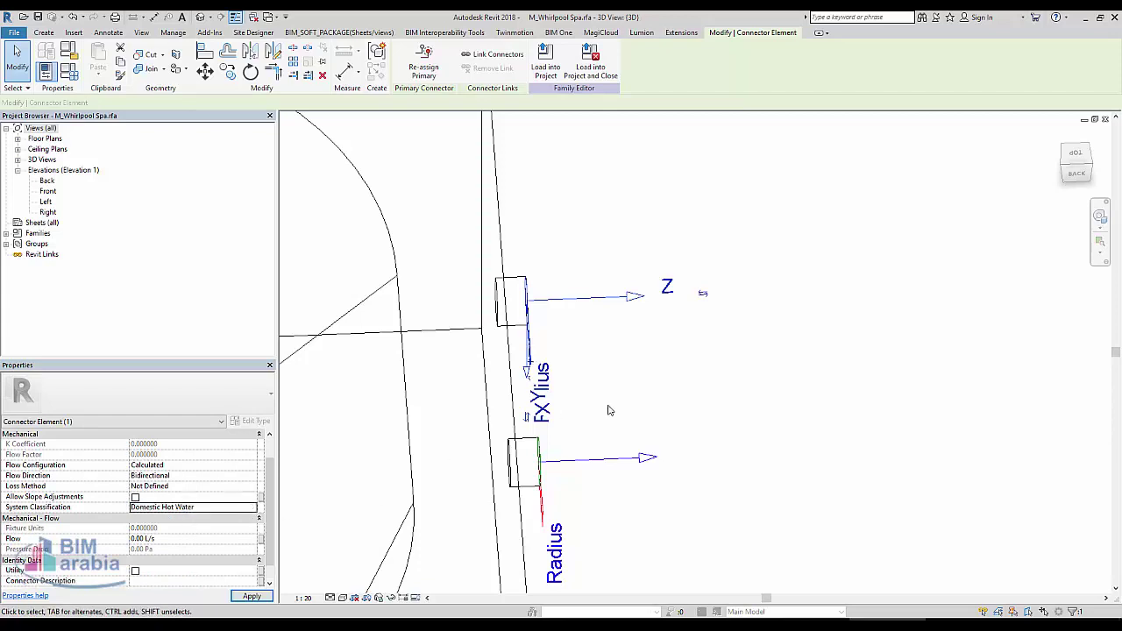
- Classify the lower side connector as Domestic Cold Water
{"action": "scroll", "coordinate": [230, 542], "scroll_direction": "down", "scroll_amount": 1}
{"action": "left_click", "coordinate": [251, 507]}
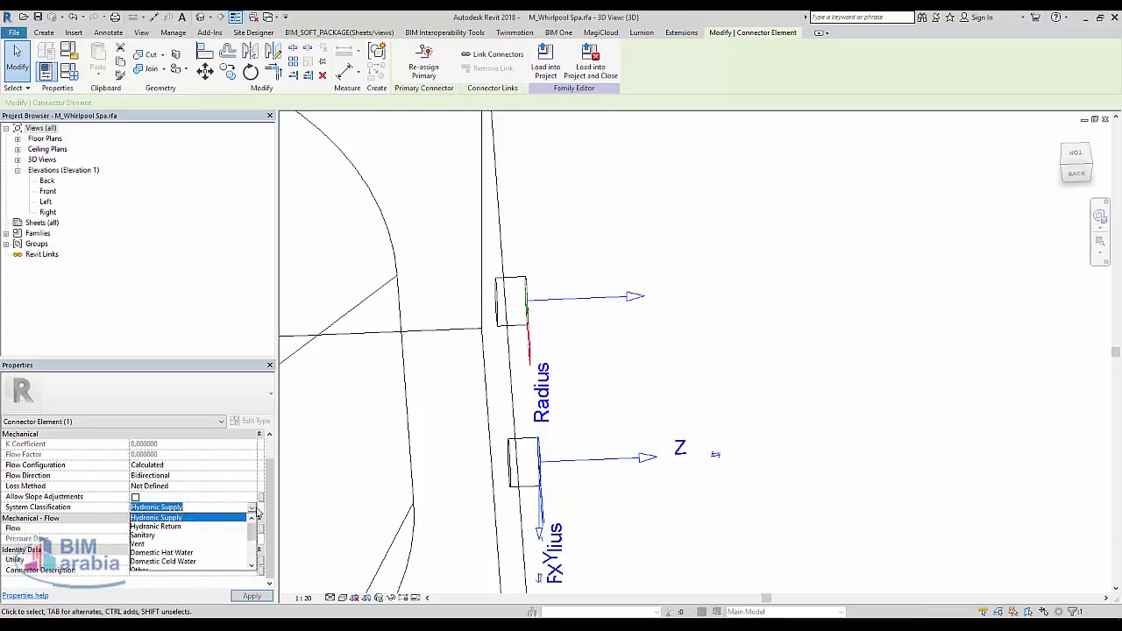
{"action": "left_click", "coordinate": [189, 562]}
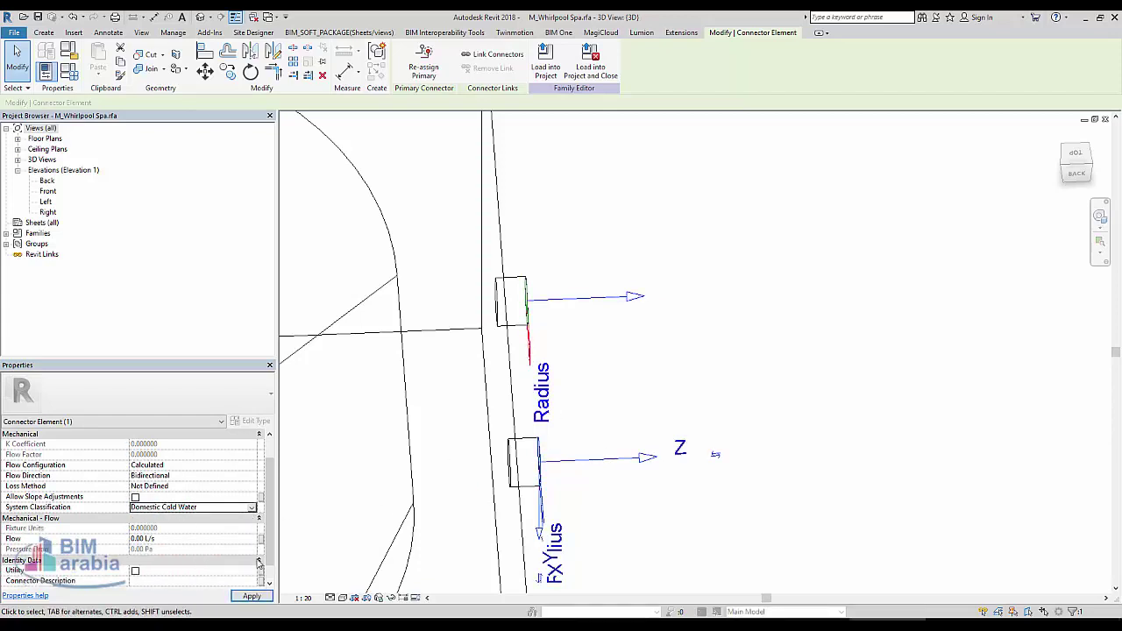
{"action": "left_click", "coordinate": [763, 353]}
{"action": "scroll", "coordinate": [744, 370], "scroll_direction": "down", "scroll_amount": 3}
- Change the drain parameter value from 75 to 40 in Family Types
{"action": "scroll", "coordinate": [596, 448], "scroll_direction": "down", "scroll_amount": 3}
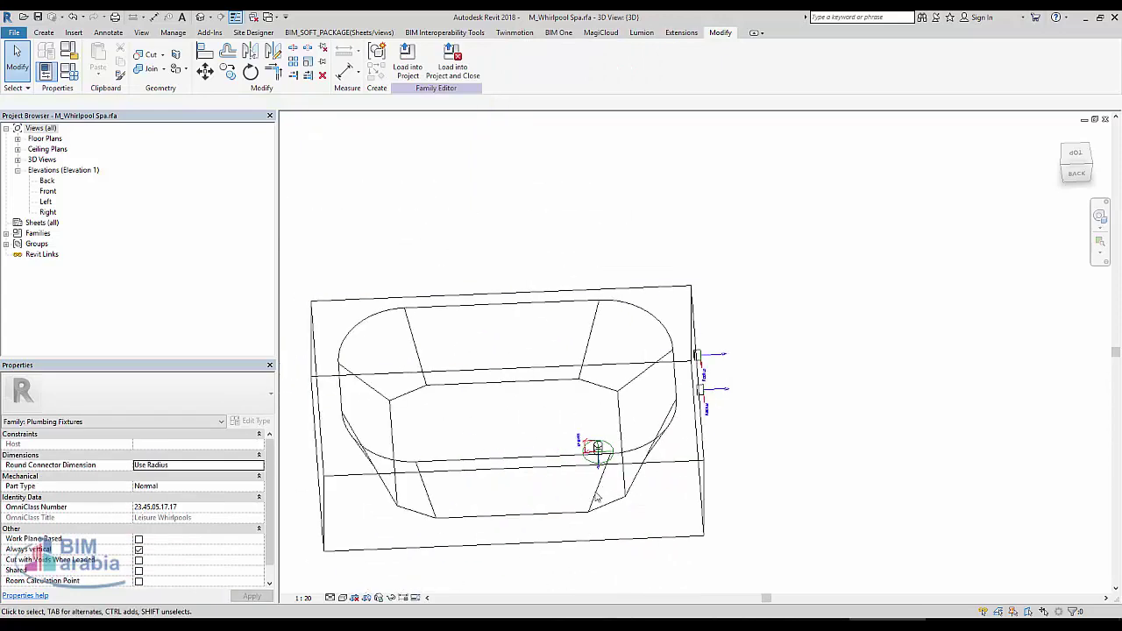
{"action": "scroll", "coordinate": [583, 454], "scroll_direction": "up", "scroll_amount": 5}
{"action": "left_click", "coordinate": [577, 446]}
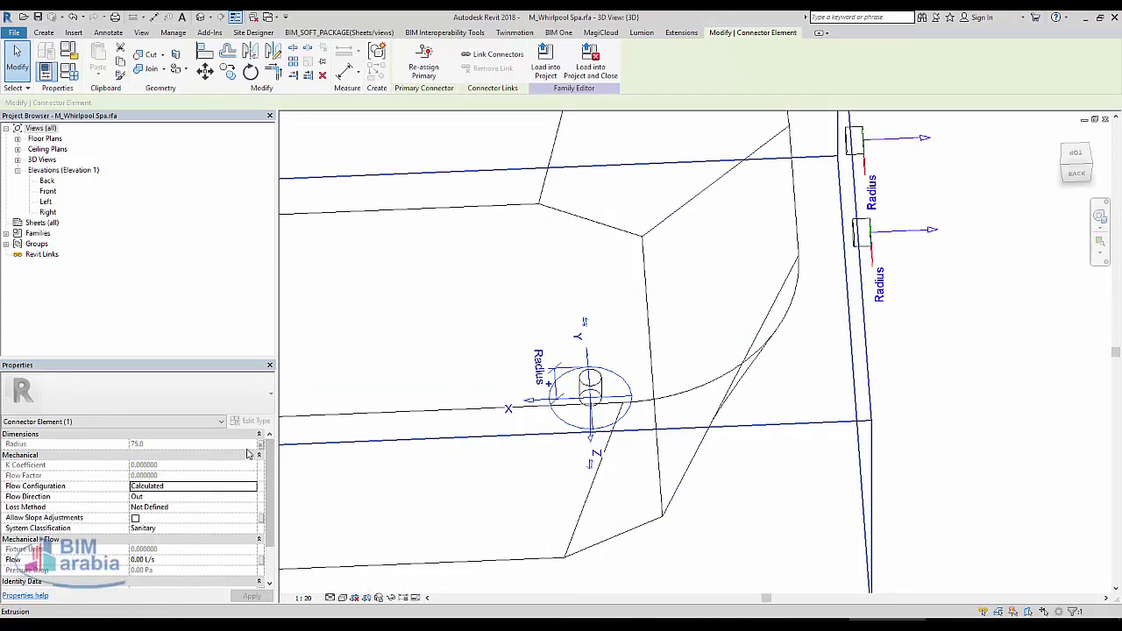
{"action": "left_click", "coordinate": [70, 76]}
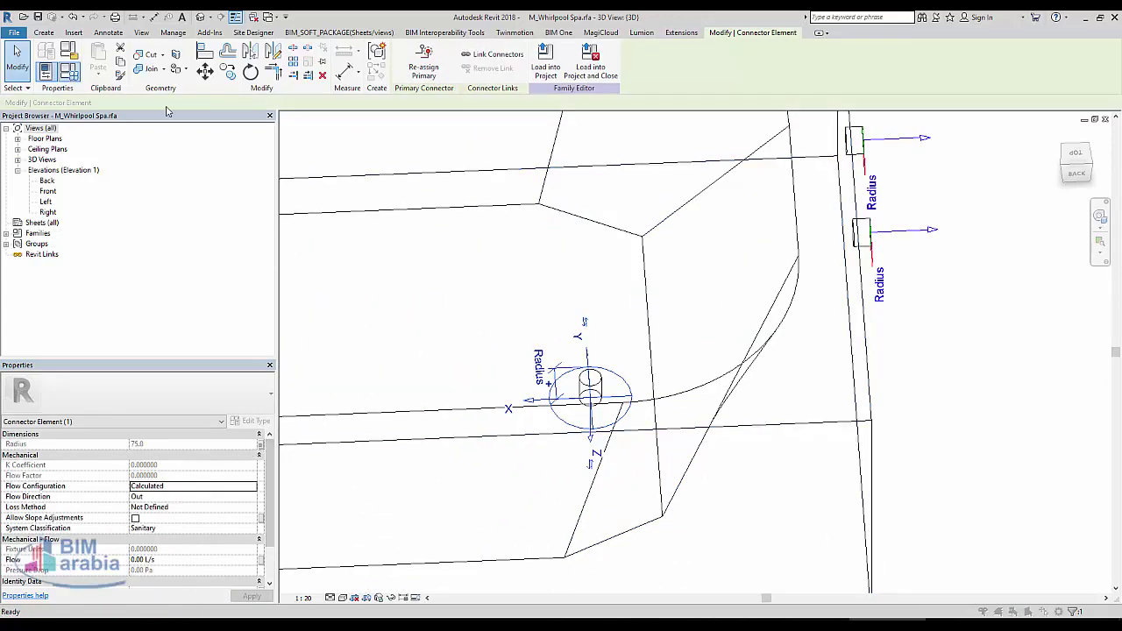
{"action": "scroll", "coordinate": [473, 349], "scroll_direction": "down", "scroll_amount": 2}
{"action": "scroll", "coordinate": [473, 359], "scroll_direction": "down", "scroll_amount": 1}
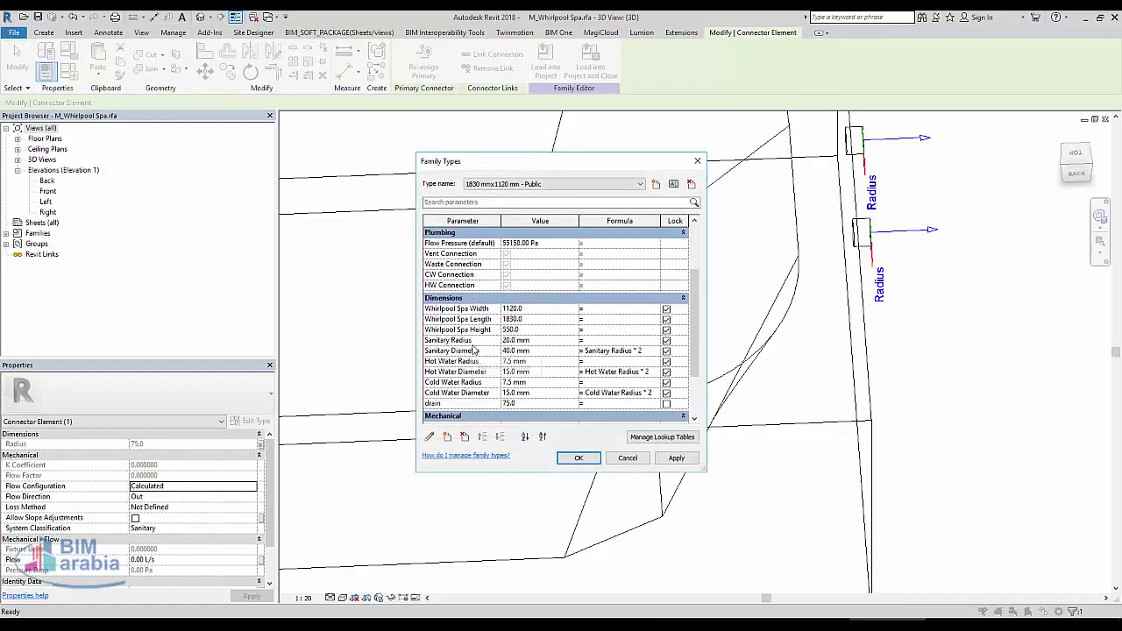
{"action": "scroll", "coordinate": [471, 388], "scroll_direction": "down", "scroll_amount": 2}
{"action": "left_click", "coordinate": [527, 341]}
{"action": "type", "text": "40"}
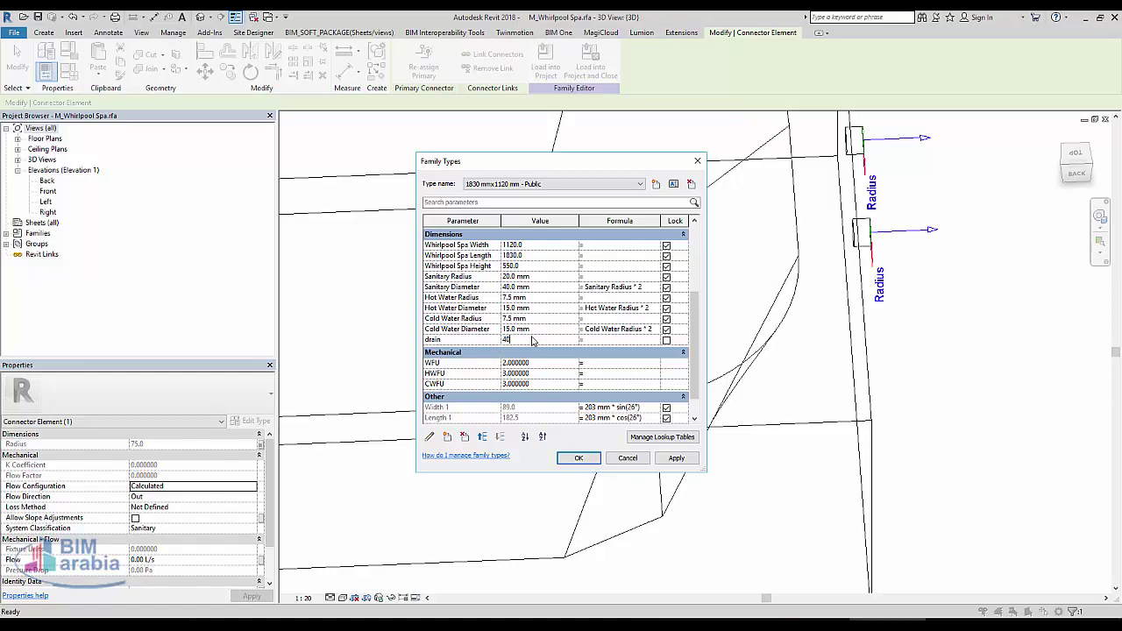
{"action": "left_click", "coordinate": [561, 456]}
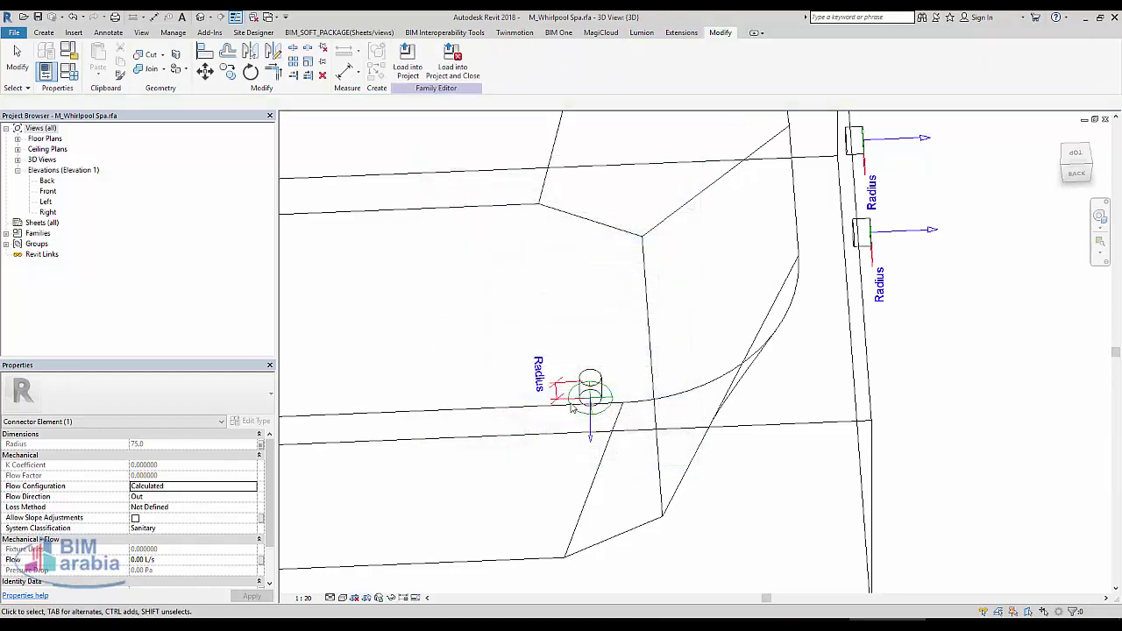
{"action": "scroll", "coordinate": [531, 368], "scroll_direction": "down", "scroll_amount": 3}
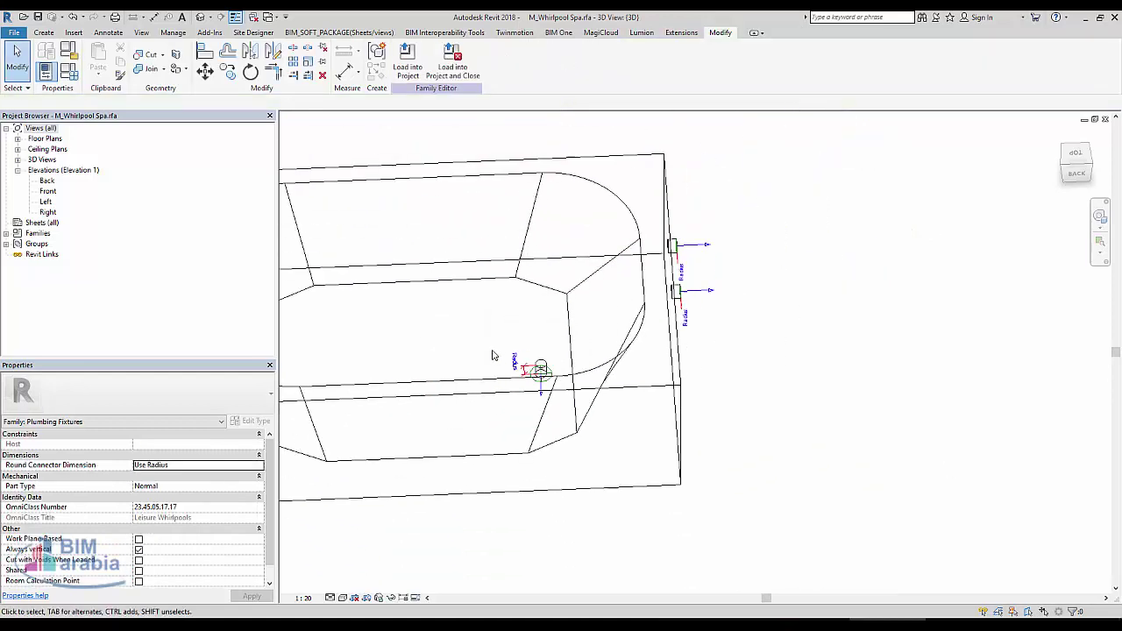
{"action": "scroll", "coordinate": [533, 371], "scroll_direction": "up", "scroll_amount": 2}
- Load the spa family into BIMarabia_Arch_Template.rvt and close the family without saving
{"action": "left_click", "coordinate": [538, 408]}
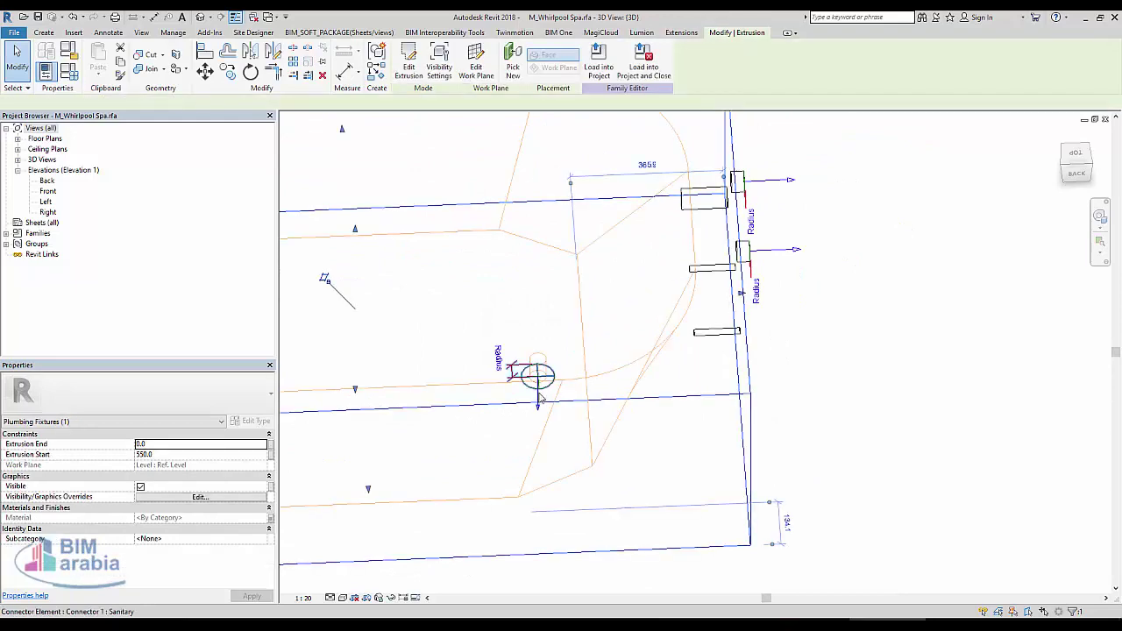
{"action": "left_click", "coordinate": [539, 399]}
{"action": "left_click", "coordinate": [841, 410]}
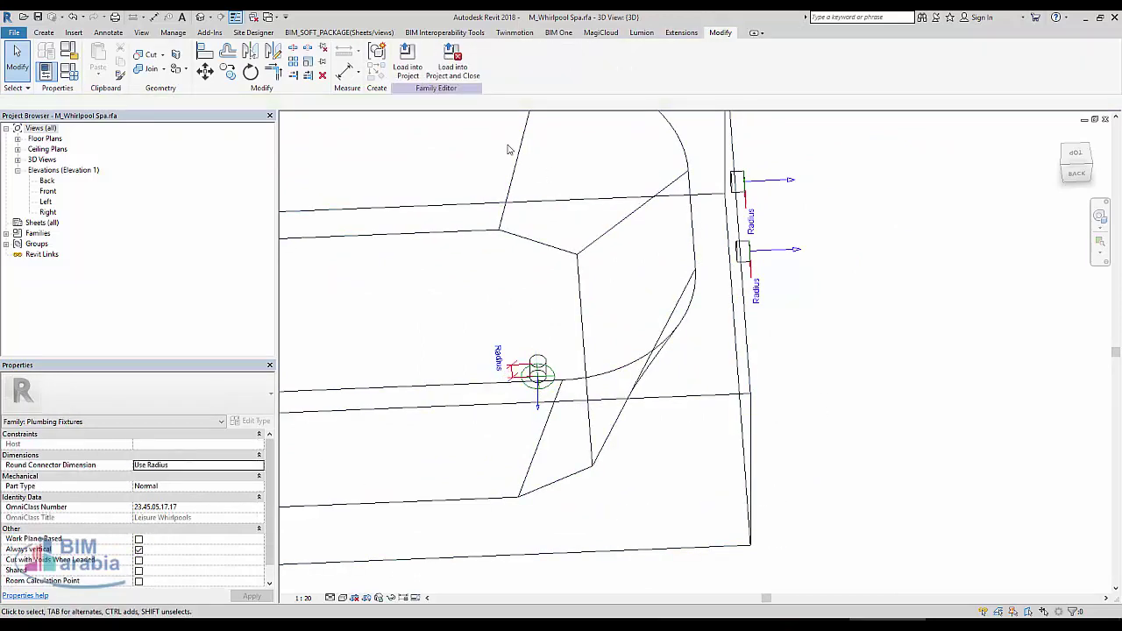
{"action": "left_click", "coordinate": [464, 79]}
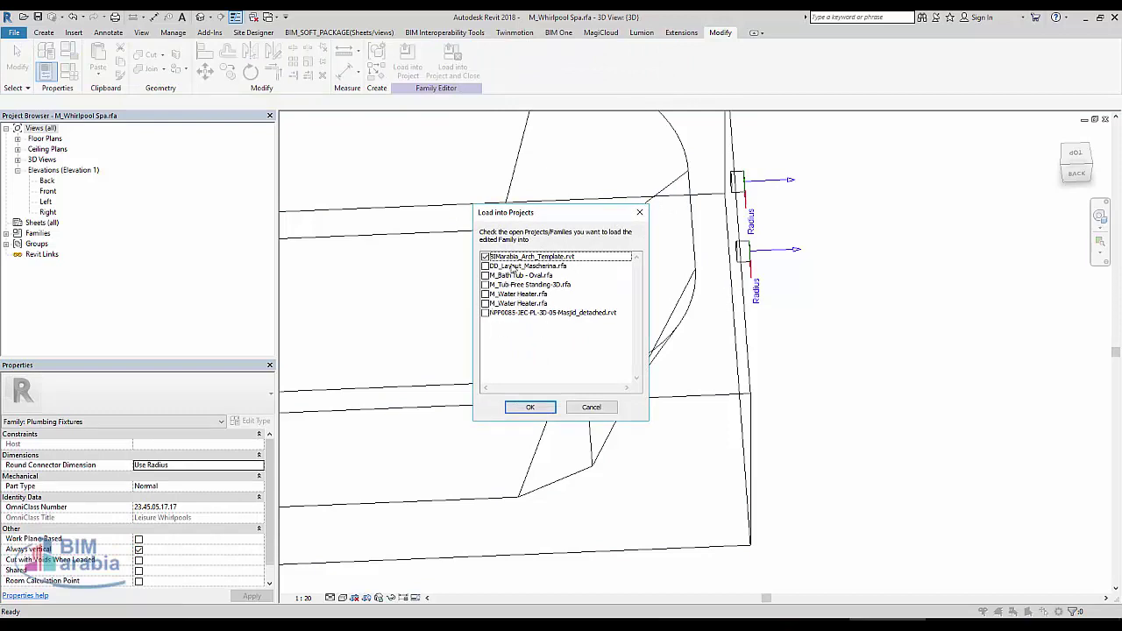
{"action": "left_click", "coordinate": [530, 406]}
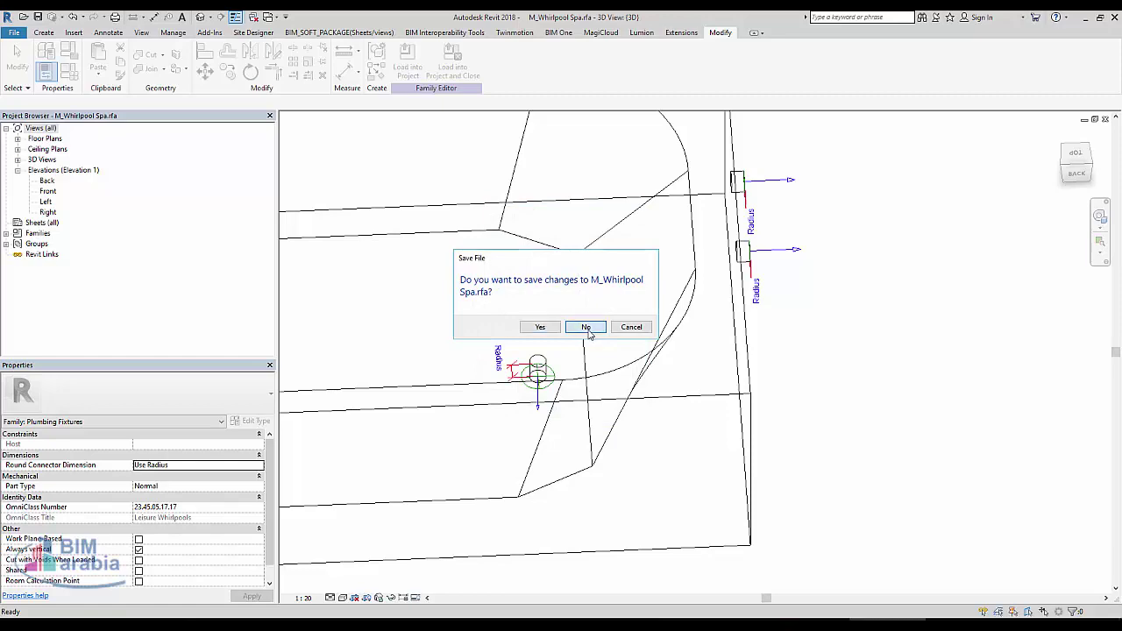
{"action": "left_click", "coordinate": [583, 327]}
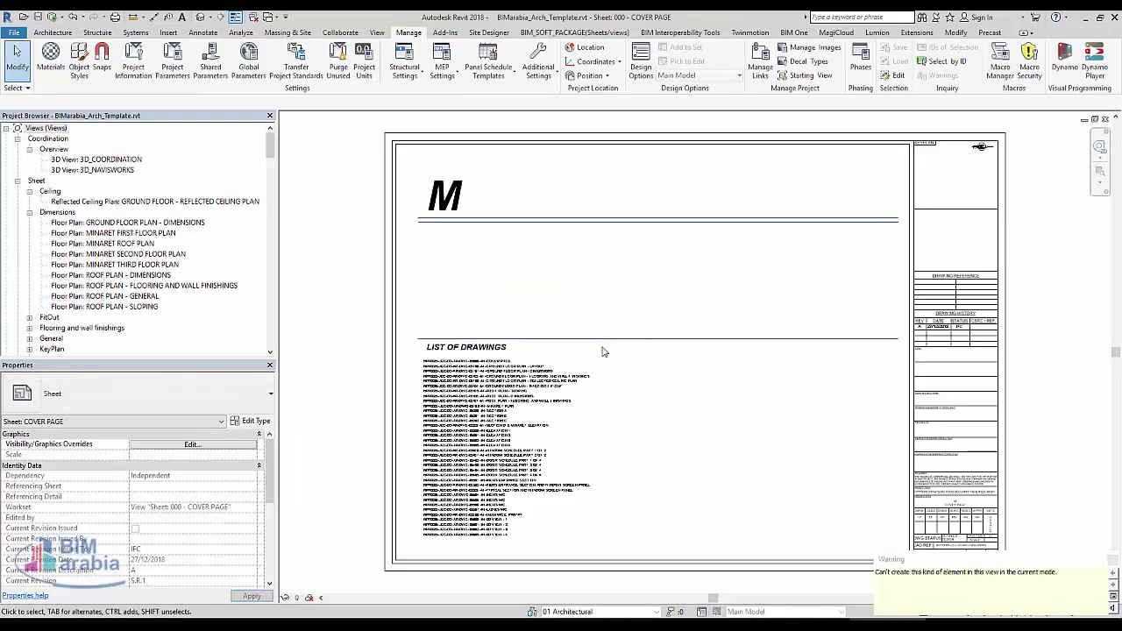
- Place the M_Whirlpool Spa fixture in the GROUND FLOOR PLAN - DIMENSIONS view
{"action": "double_click", "coordinate": [130, 224]}
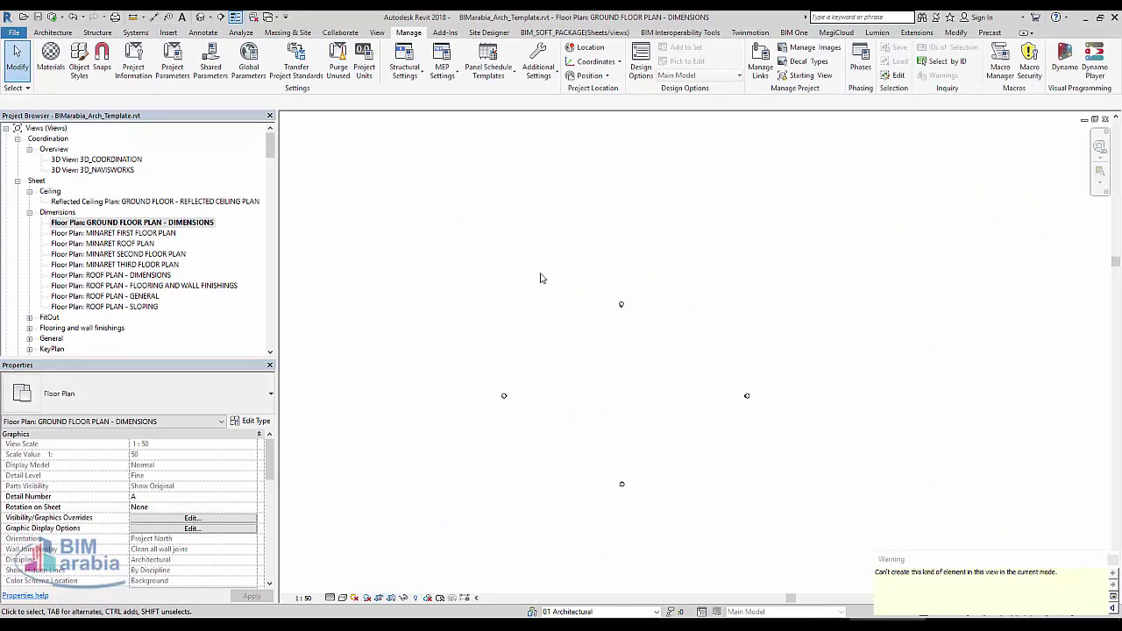
{"action": "left_click", "coordinate": [44, 35]}
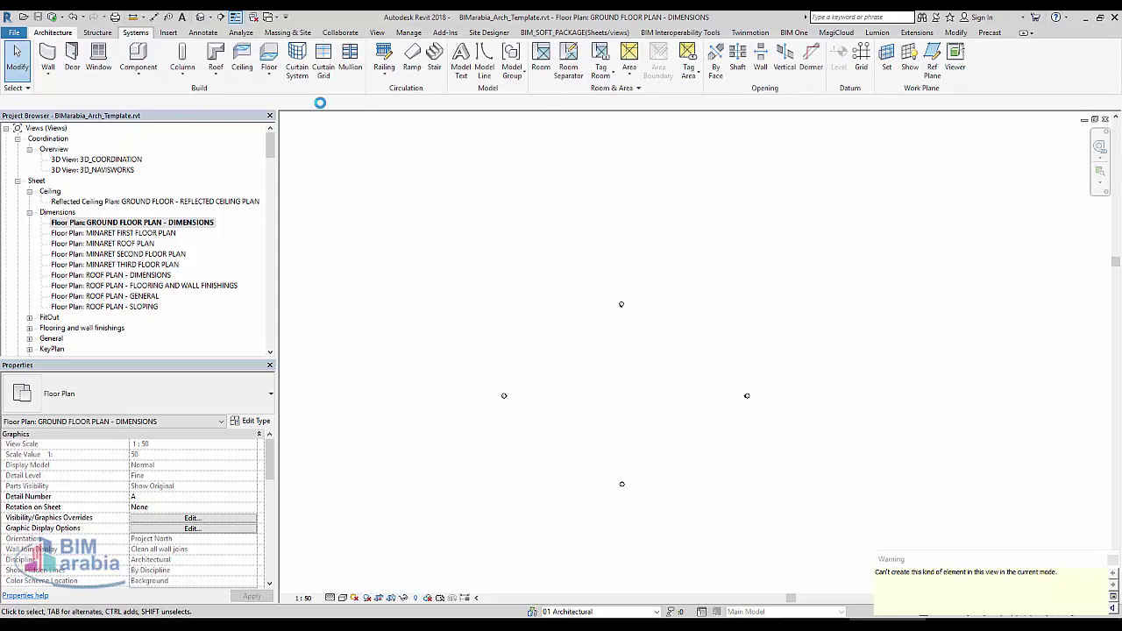
{"action": "left_click", "coordinate": [136, 33]}
{"action": "left_click", "coordinate": [574, 63]}
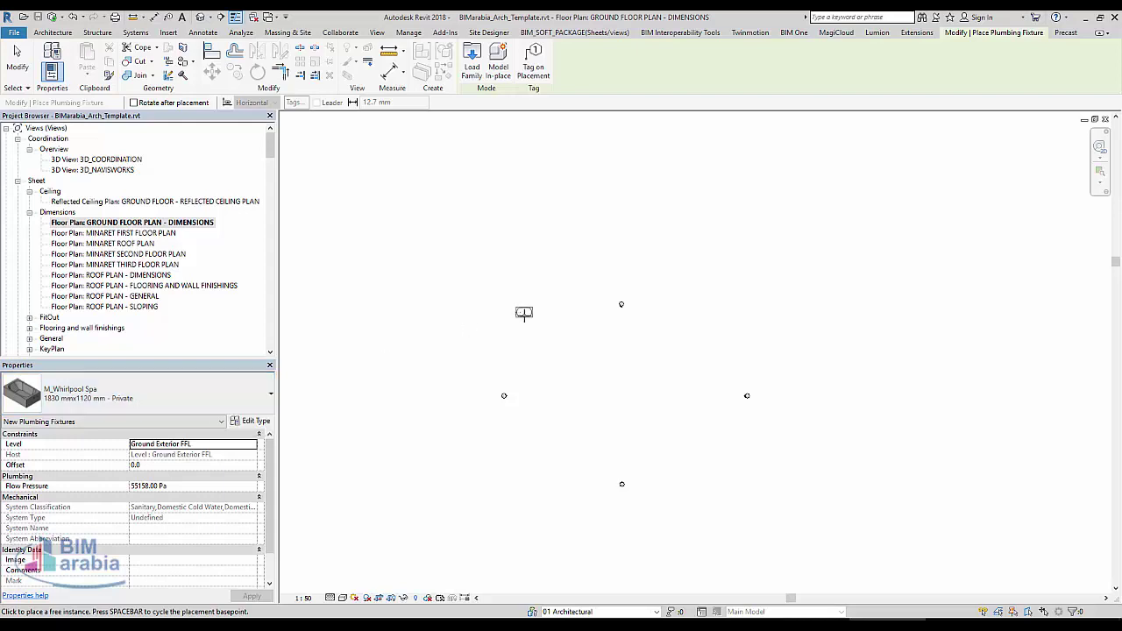
{"action": "scroll", "coordinate": [549, 329], "scroll_direction": "up", "scroll_amount": 1}
{"action": "scroll", "coordinate": [548, 329], "scroll_direction": "up", "scroll_amount": 5}
{"action": "scroll", "coordinate": [546, 322], "scroll_direction": "up", "scroll_amount": 1}
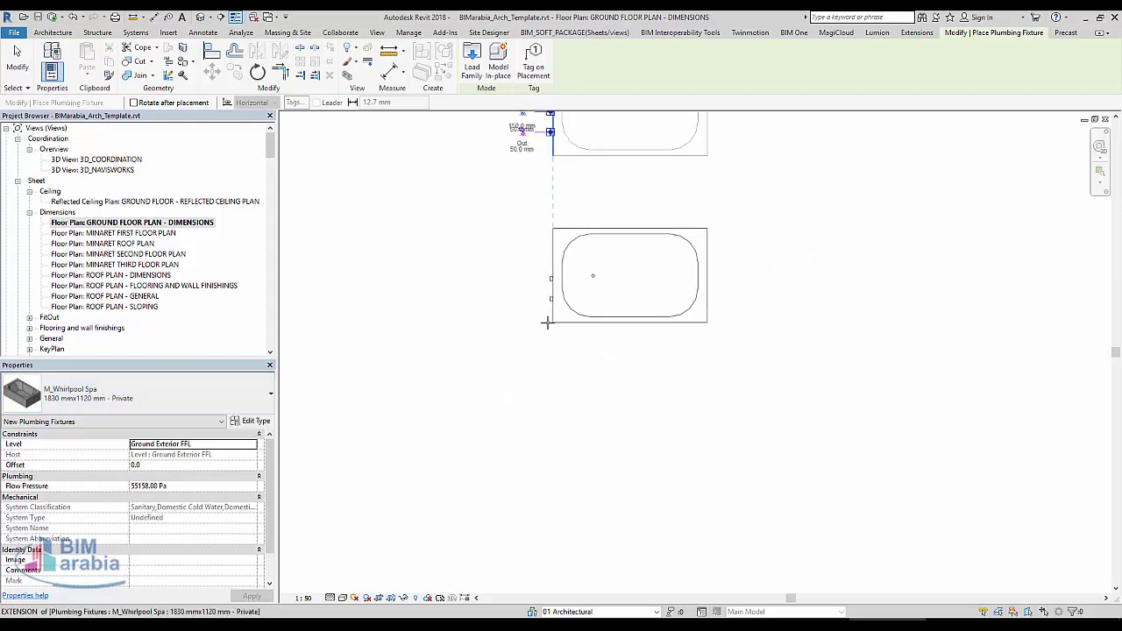
{"action": "scroll", "coordinate": [599, 363], "scroll_direction": "down", "scroll_amount": 2}
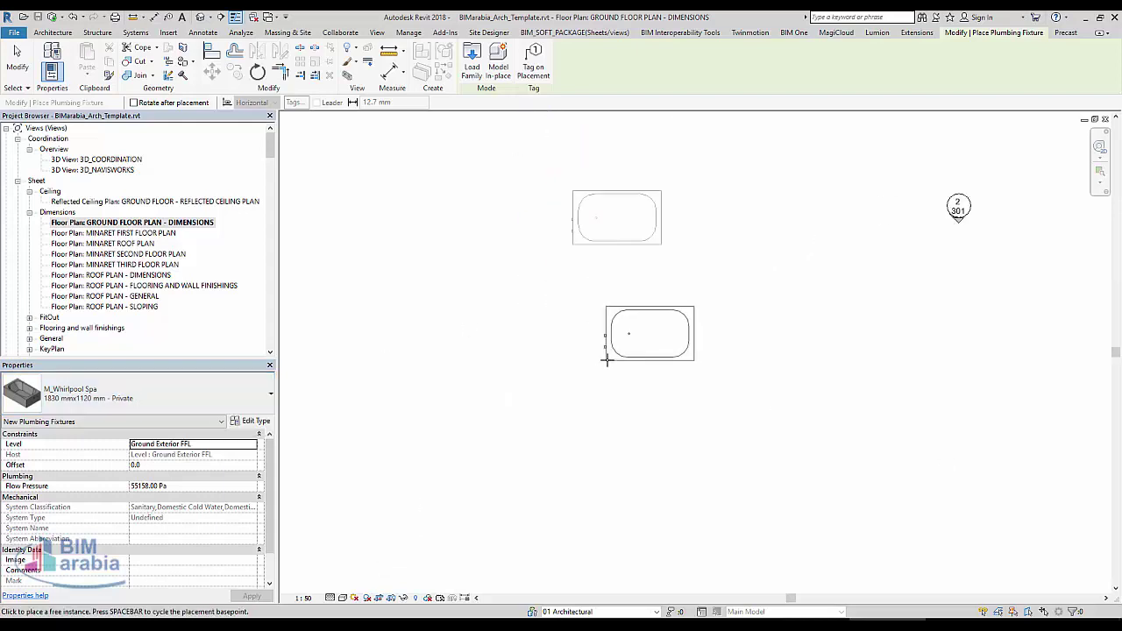
{"action": "key", "text": "Escape"}
{"action": "key", "text": "Escape"}
- Start drawing a 50 mm pipe from one of the spa's connectors
{"action": "left_click", "coordinate": [646, 244]}
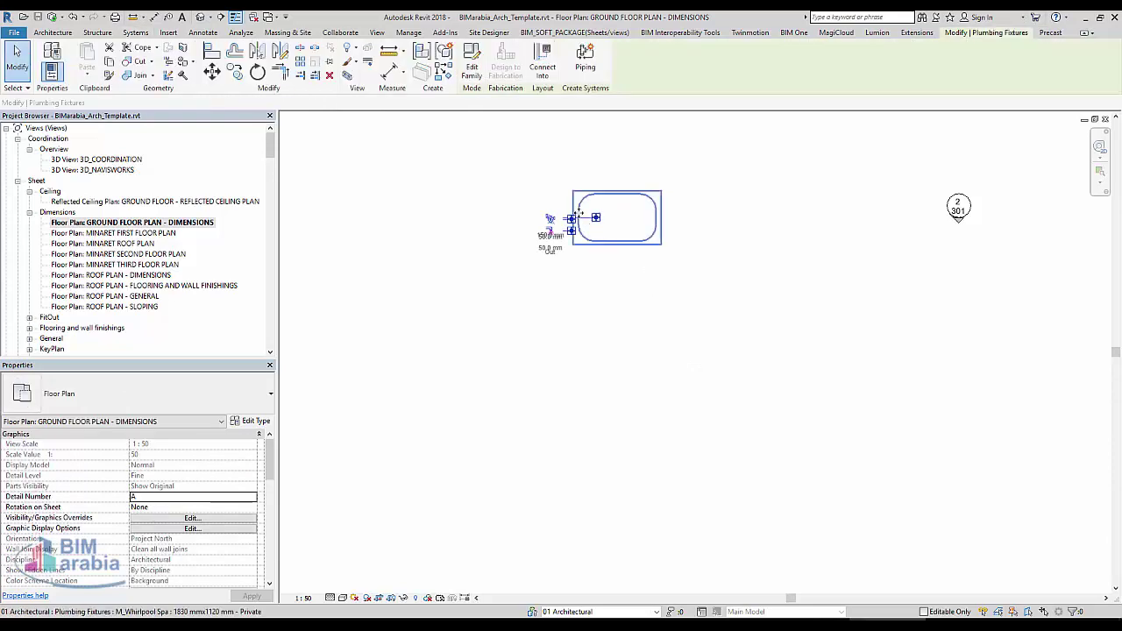
{"action": "scroll", "coordinate": [538, 241], "scroll_direction": "up", "scroll_amount": 2}
{"action": "right_click", "coordinate": [552, 229]}
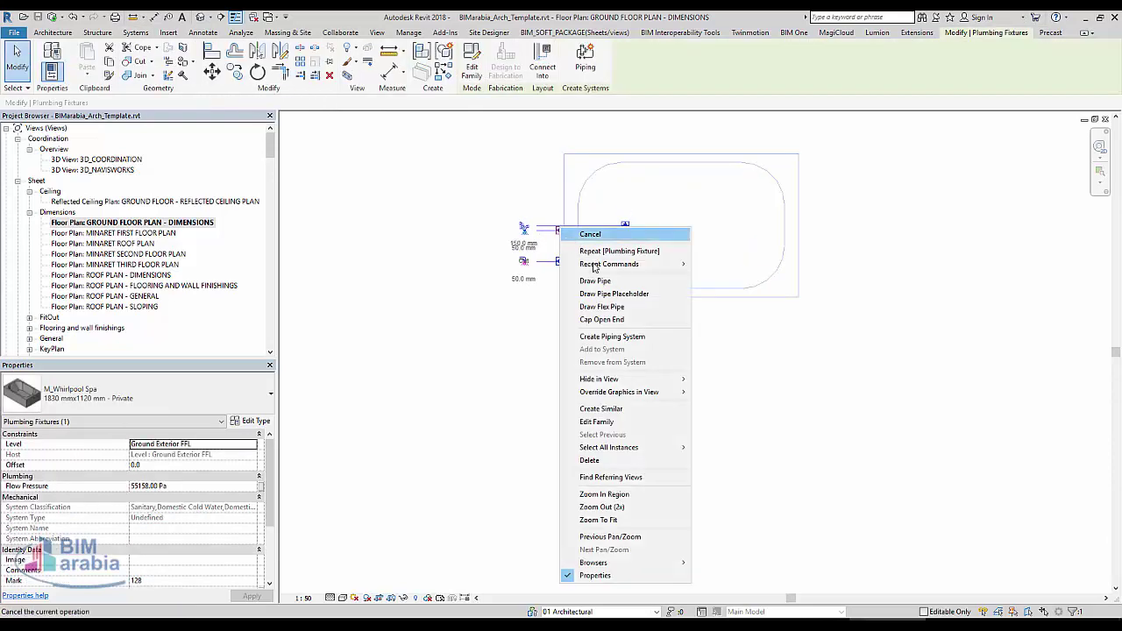
{"action": "left_click", "coordinate": [401, 247]}
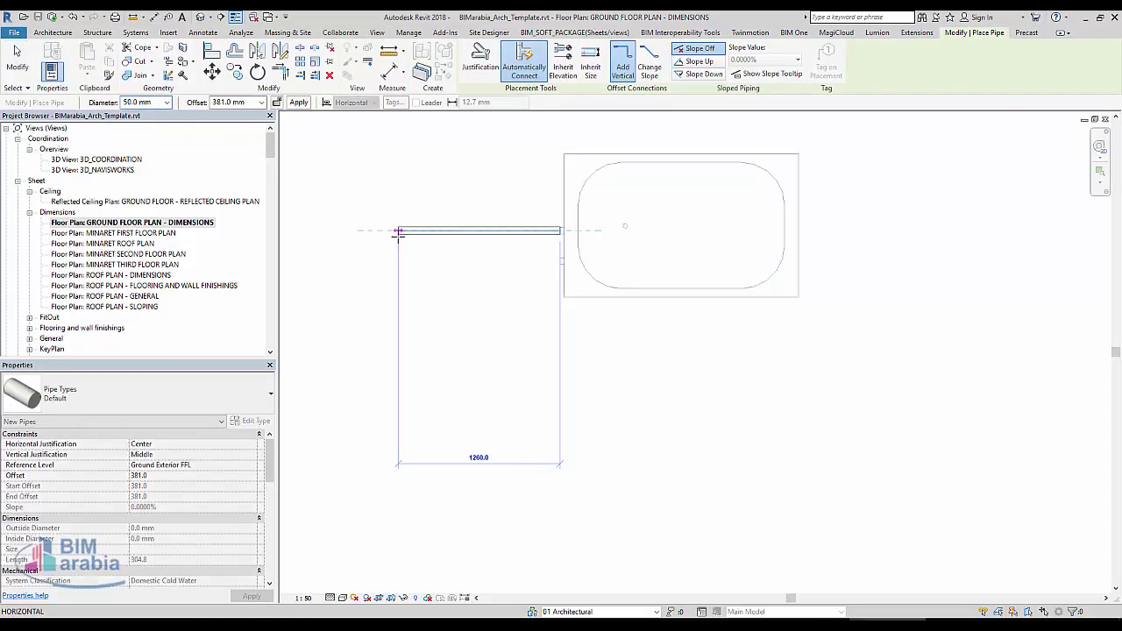